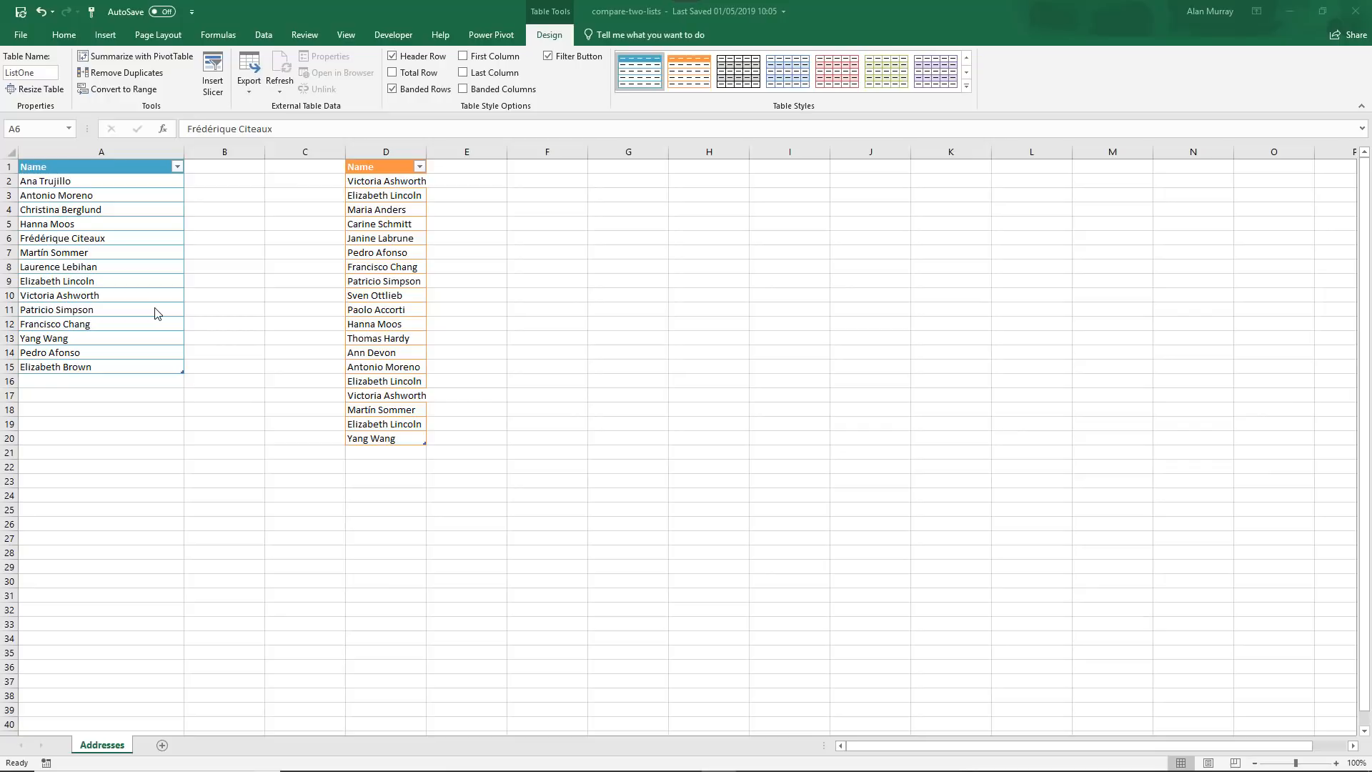
Step: Check the table names assigned to the name lists in columns A and D
click(162, 284)
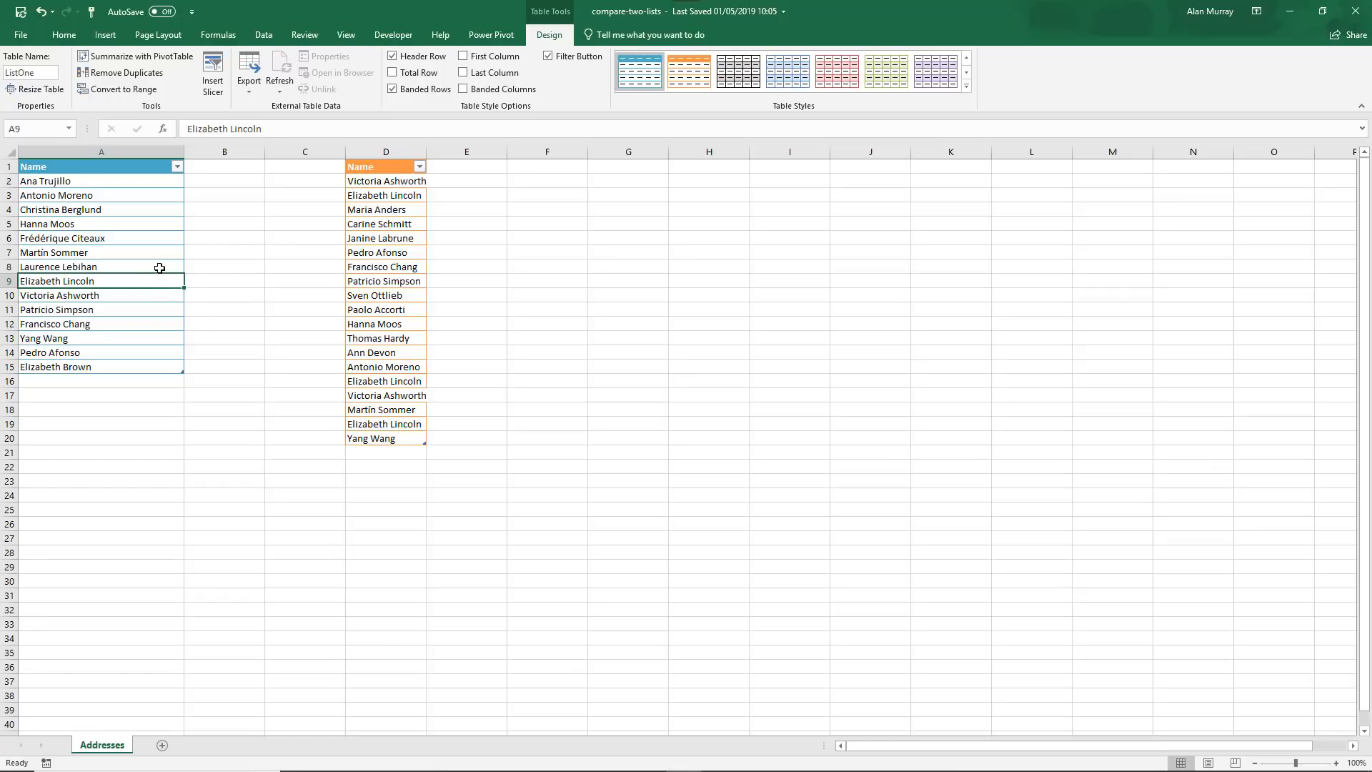
click(161, 265)
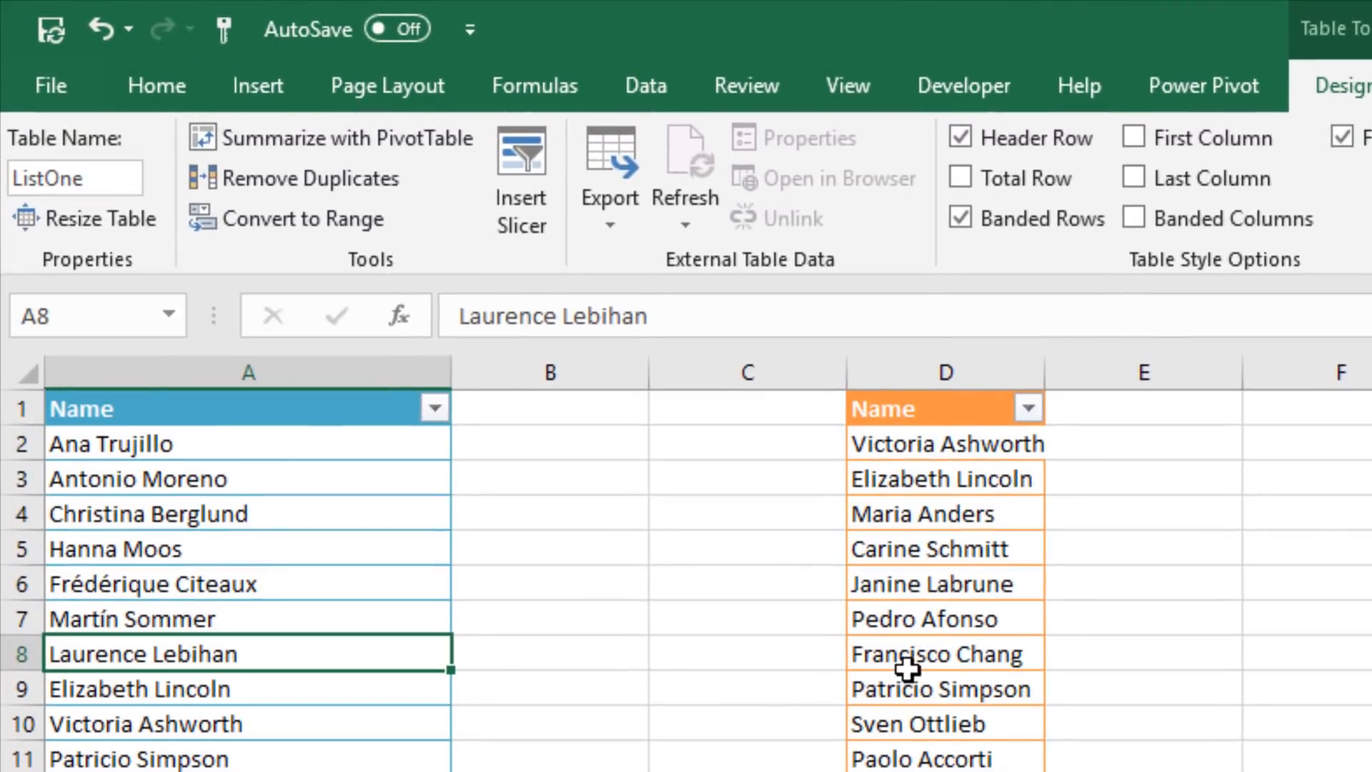
click(907, 656)
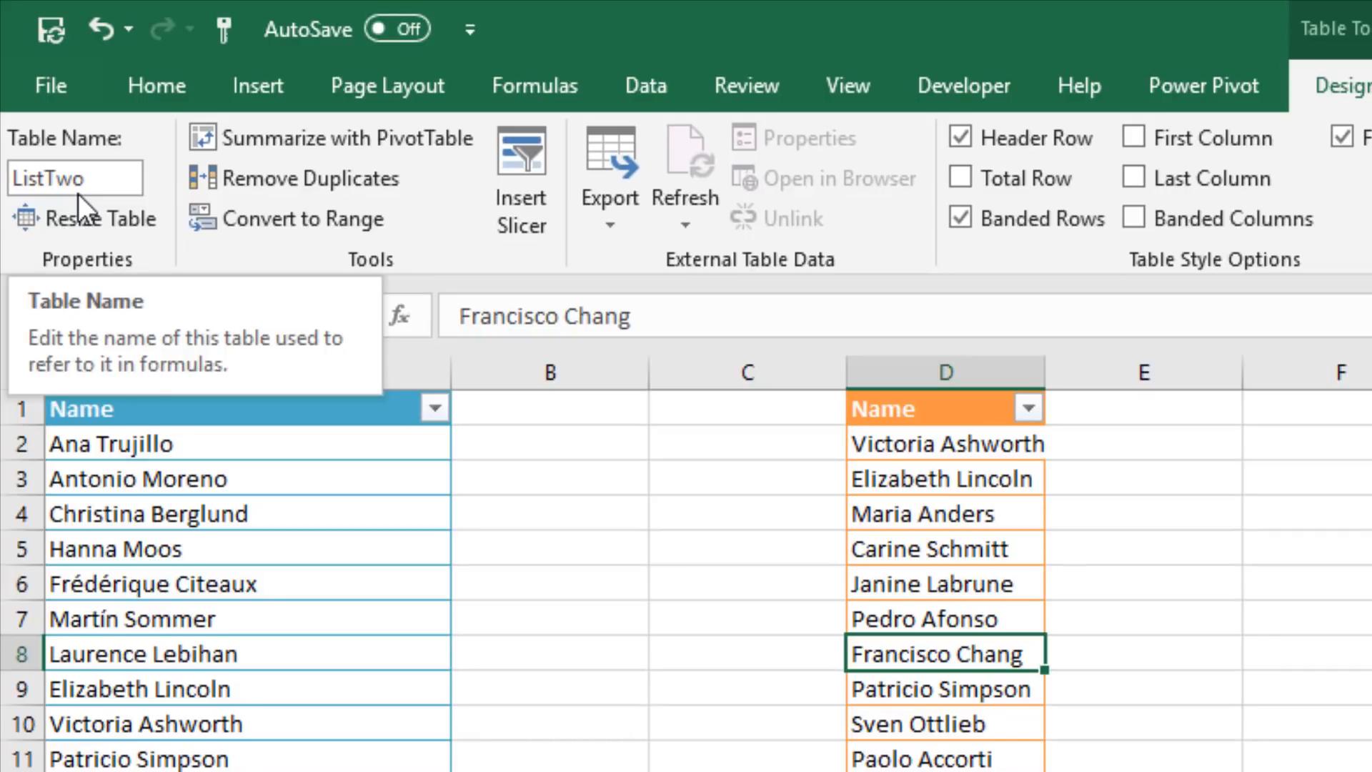
Step: Create a Power Query query from the ListOne table and load it as Only Create Connection
click(270, 716)
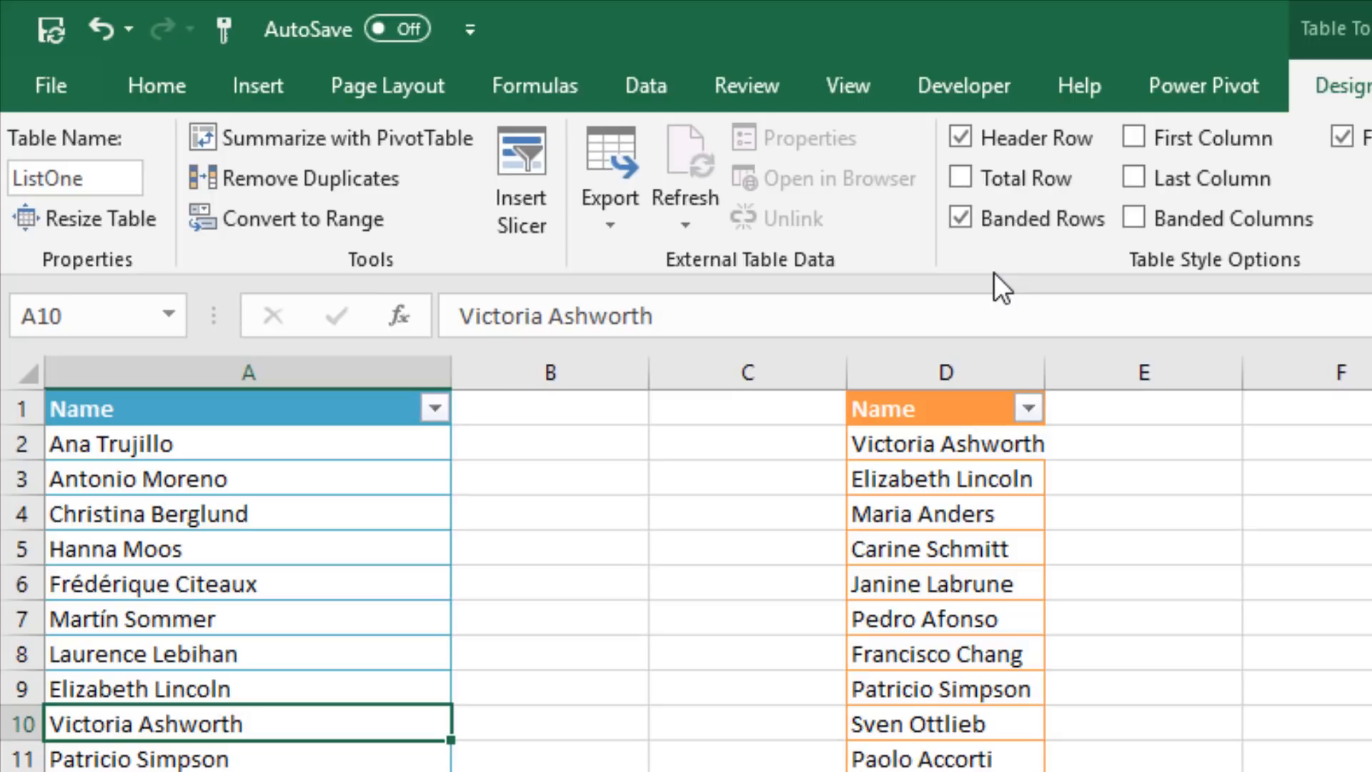
click(640, 79)
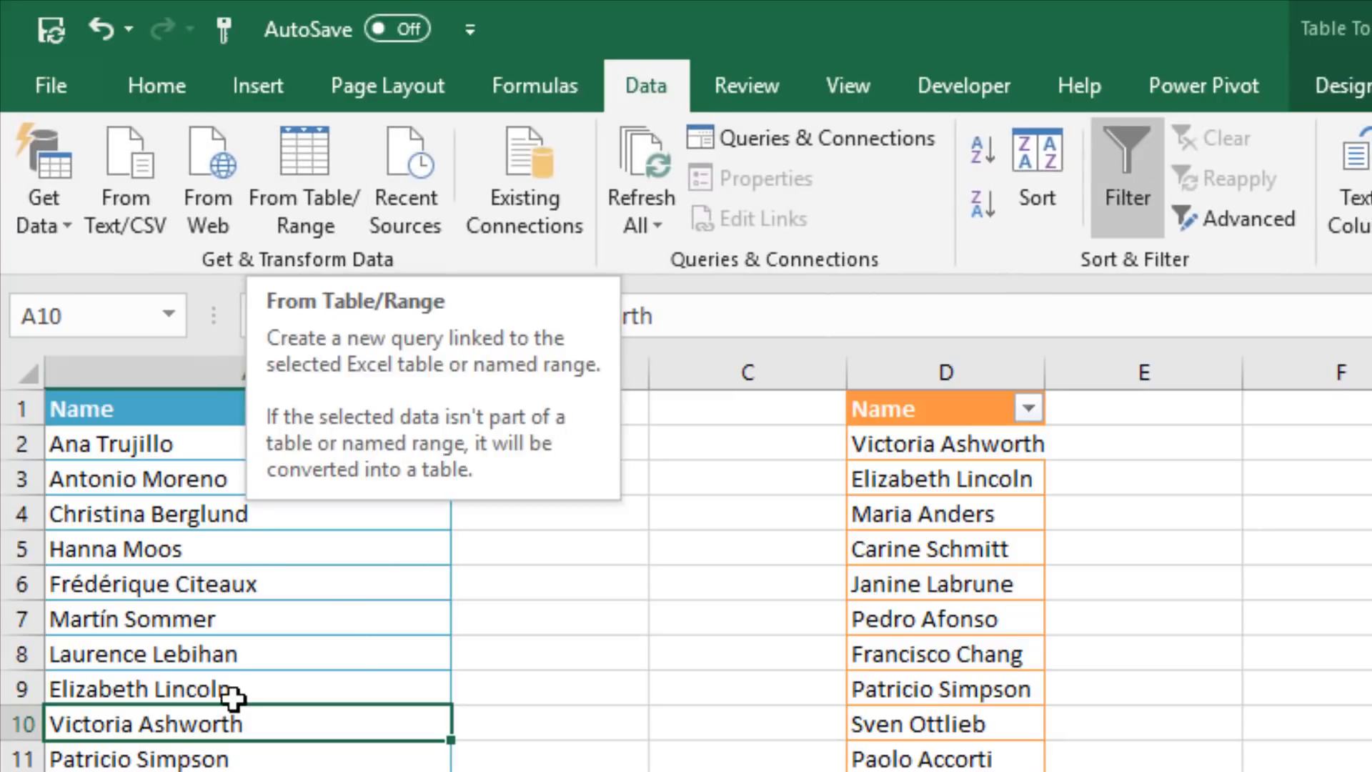
click(335, 184)
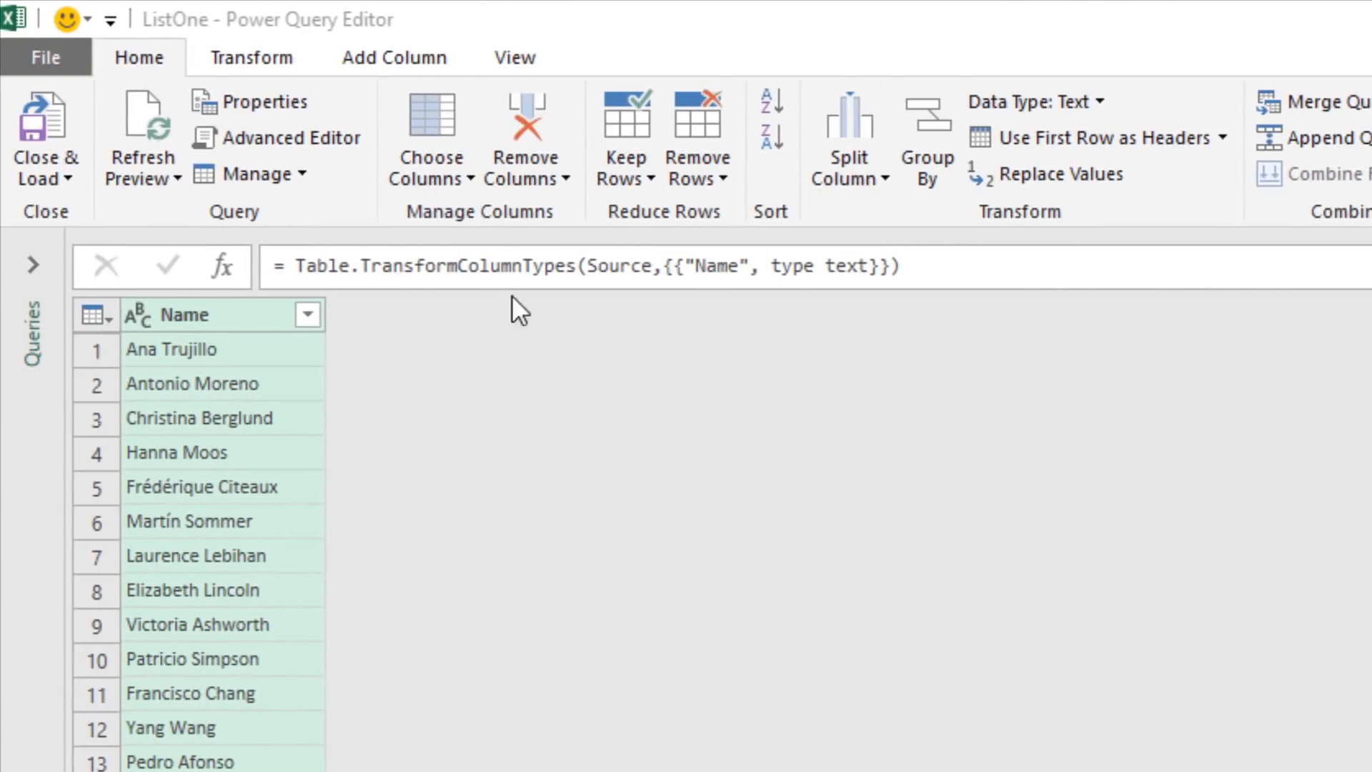
click(69, 175)
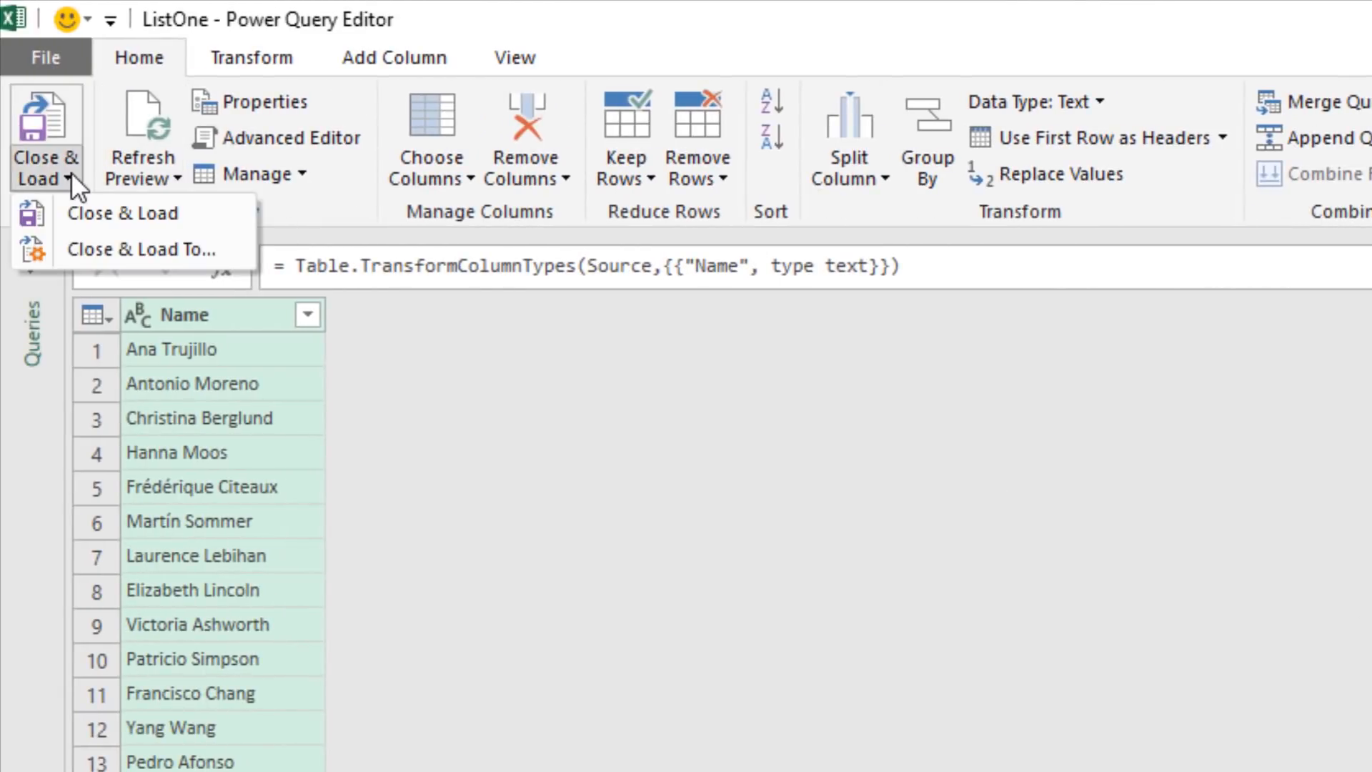
click(101, 255)
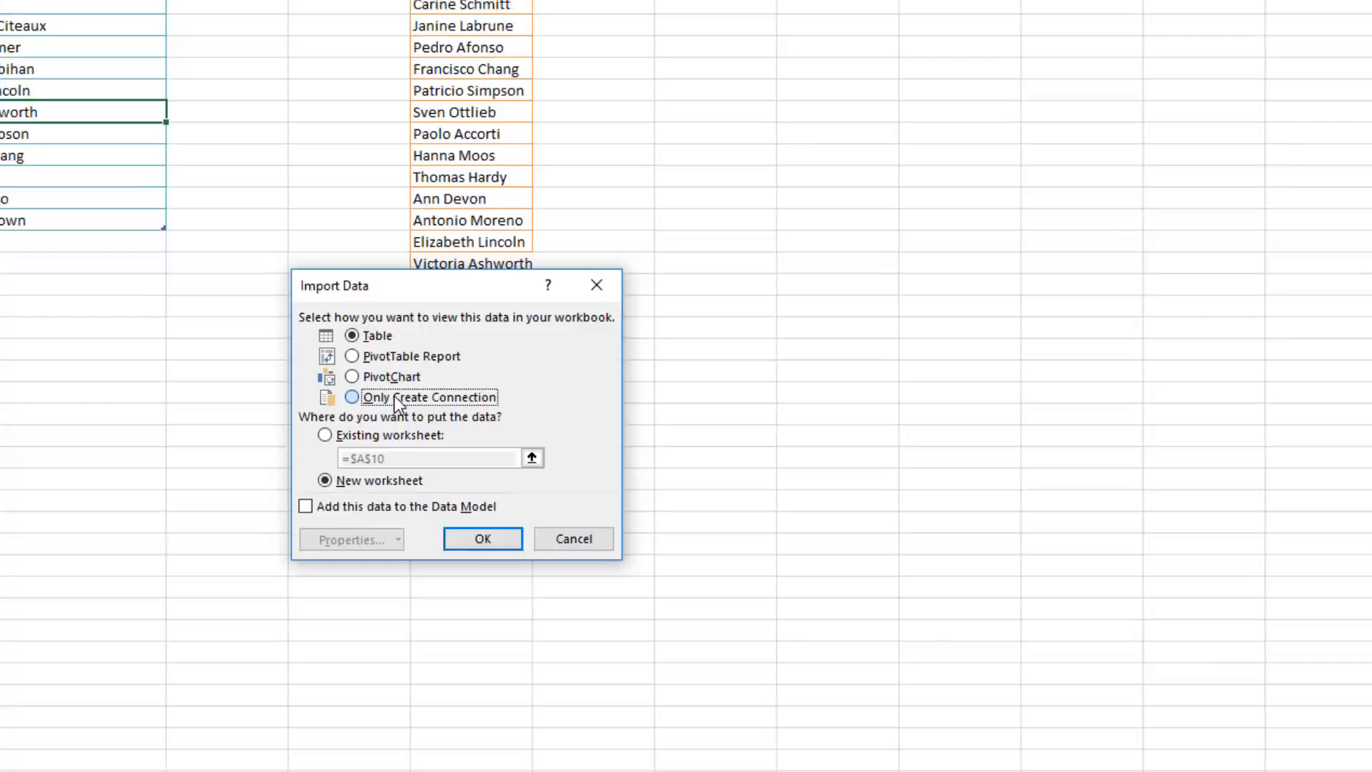
click(343, 483)
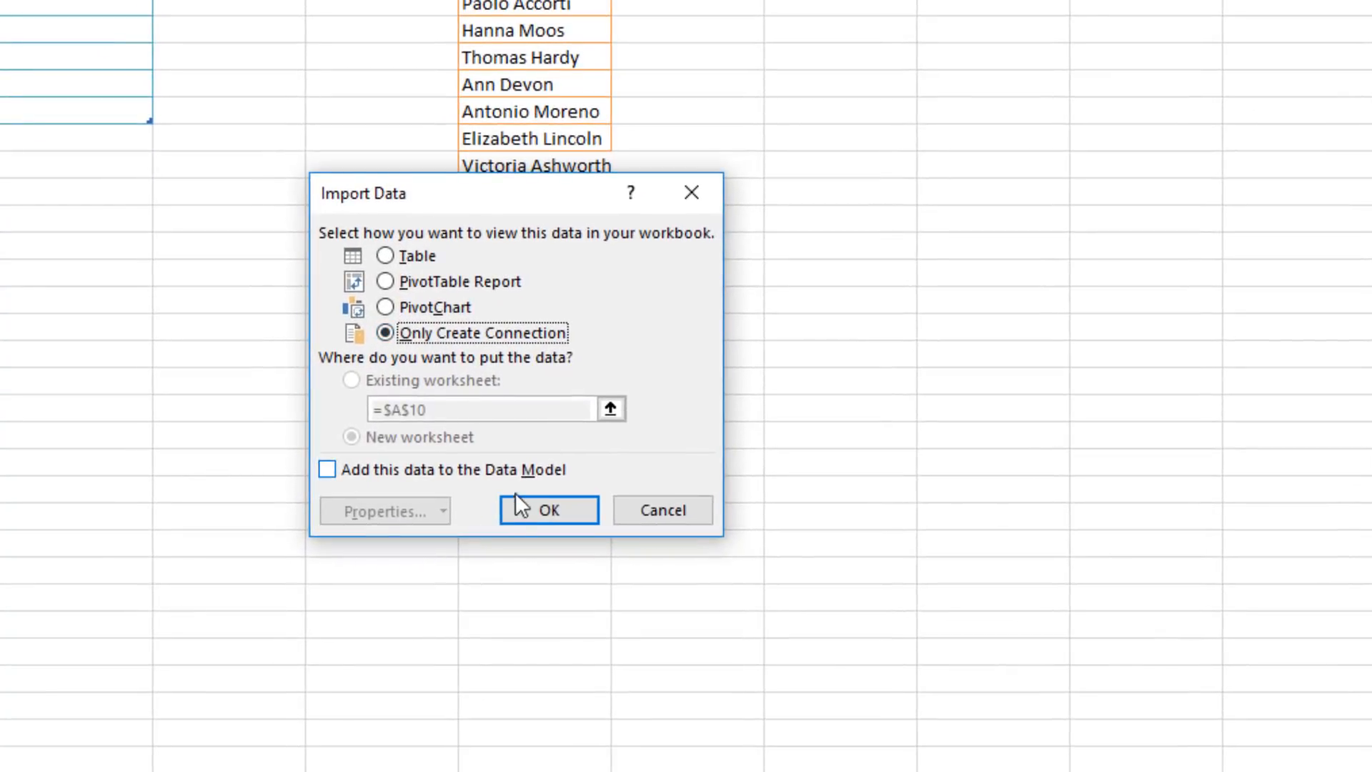
click(516, 509)
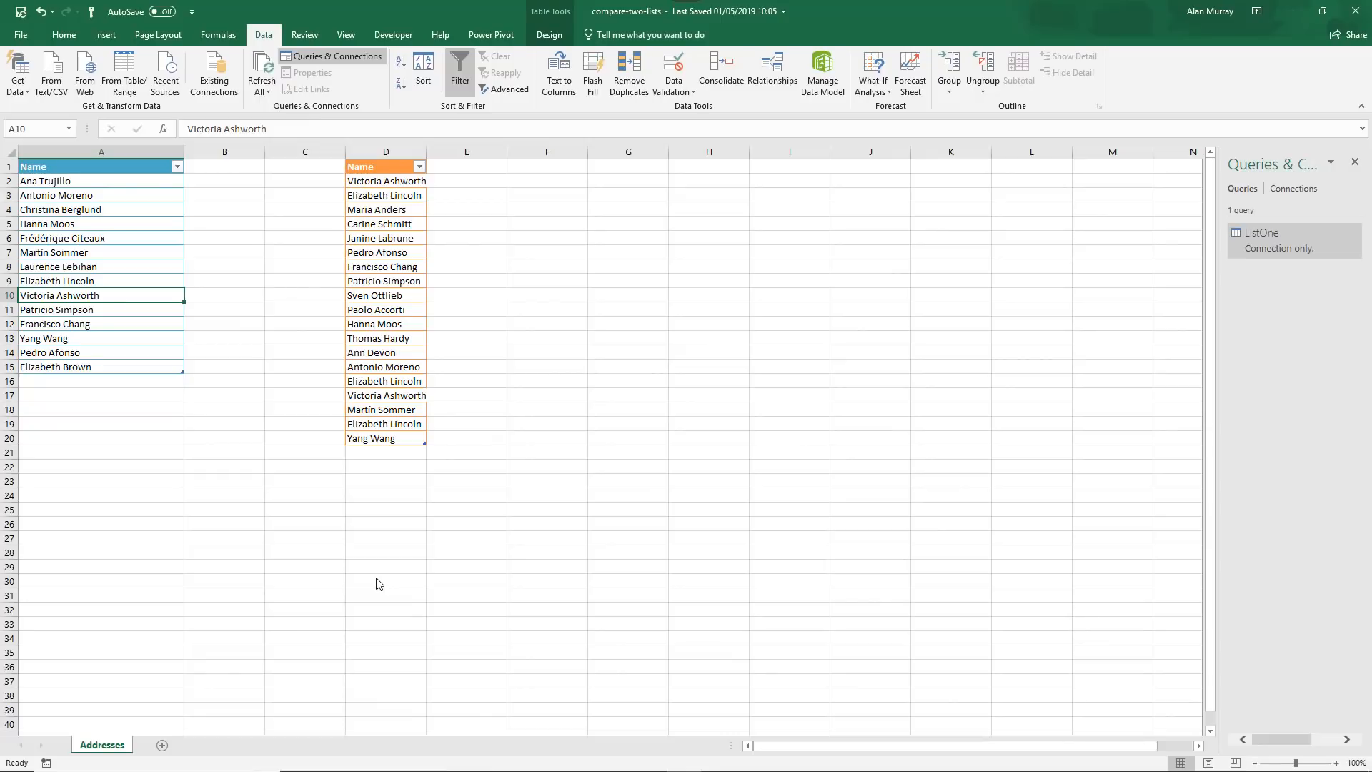
Step: Load the ListTwo table as a connection-only query and widen the Queries & Connections pane
click(412, 325)
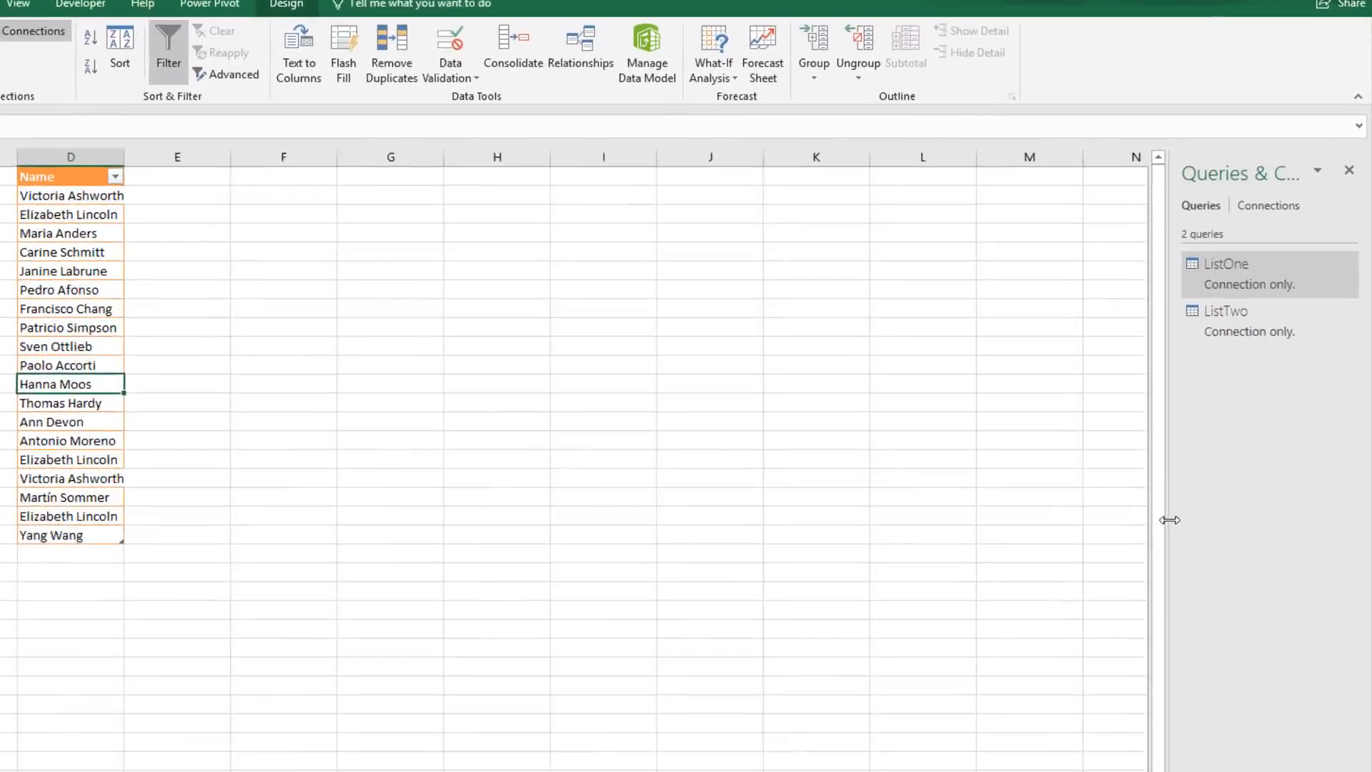
drag(1218, 431, 1144, 432)
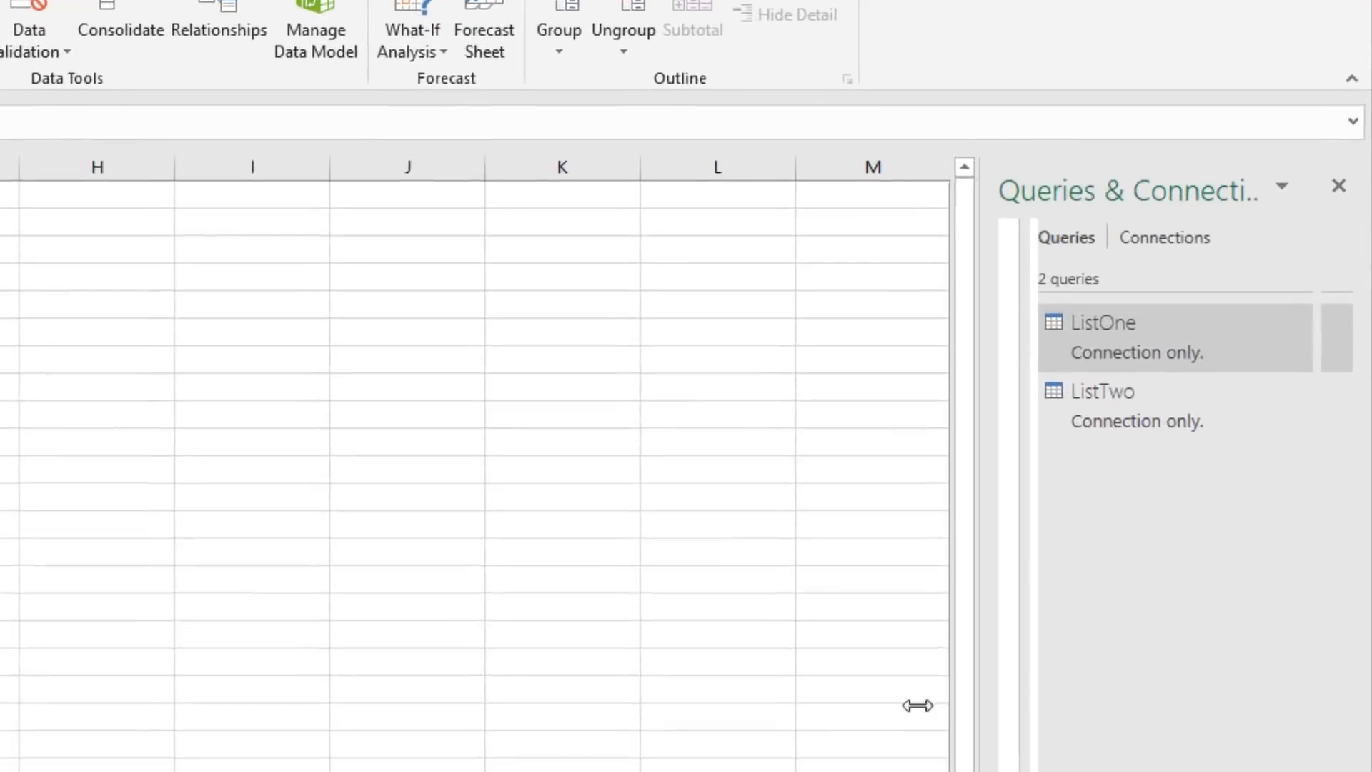
drag(940, 697, 899, 699)
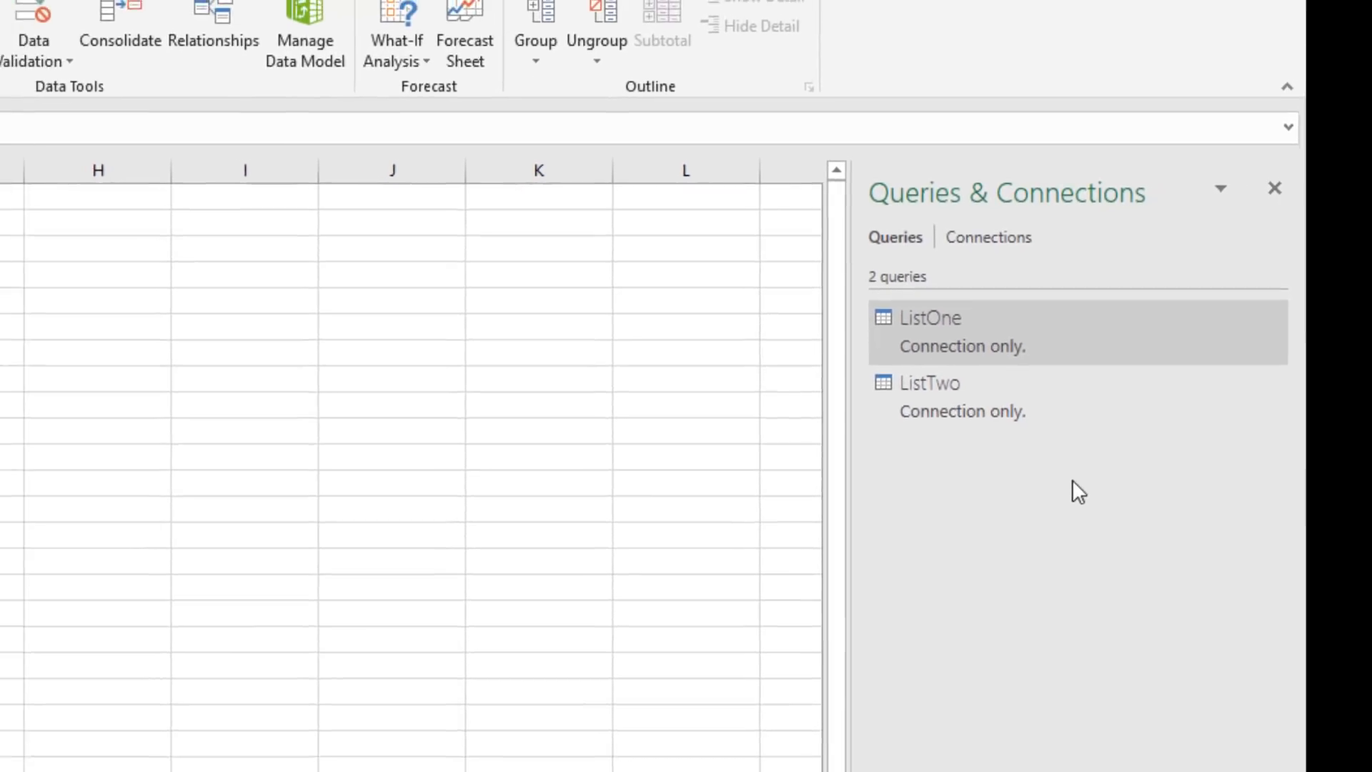
Step: Set up a merge of the ListOne query with ListTwo, matching on the Name column of both tables
right_click(1010, 333)
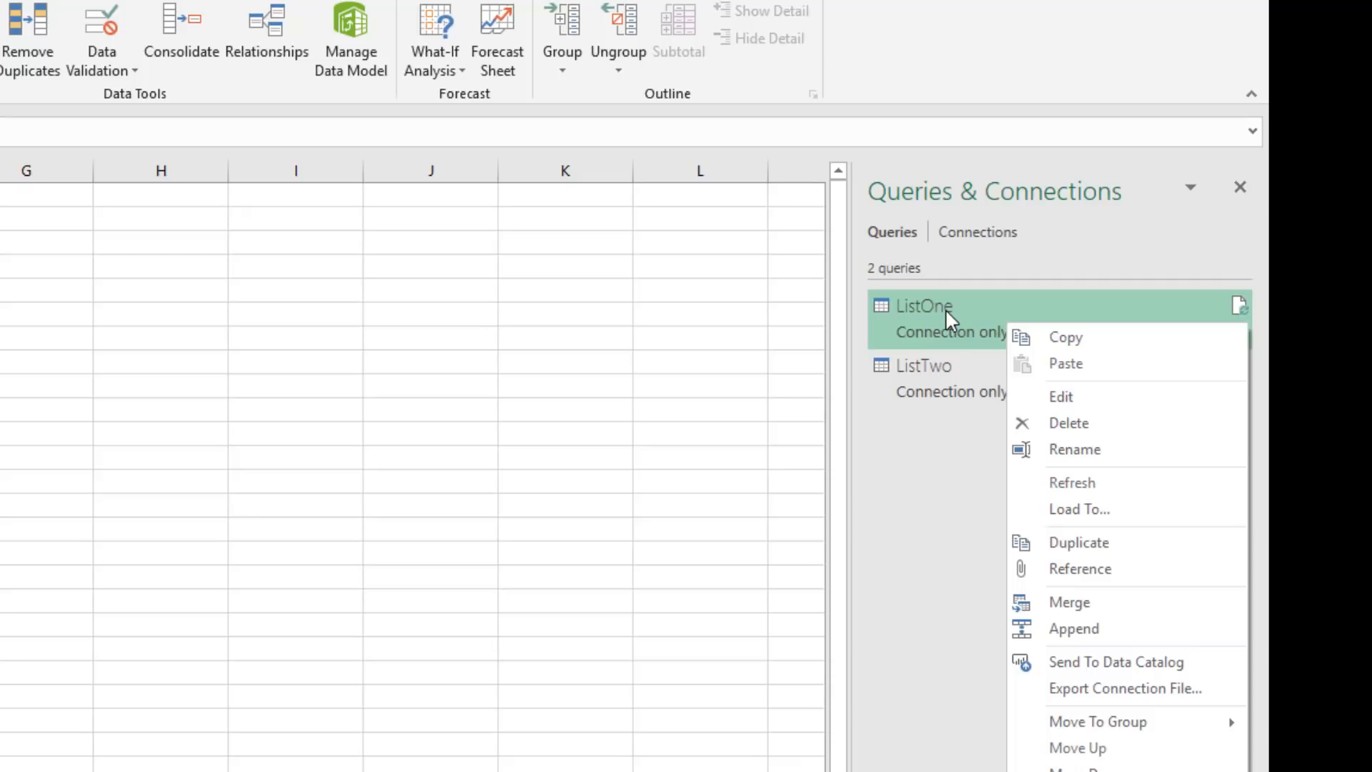
click(1102, 601)
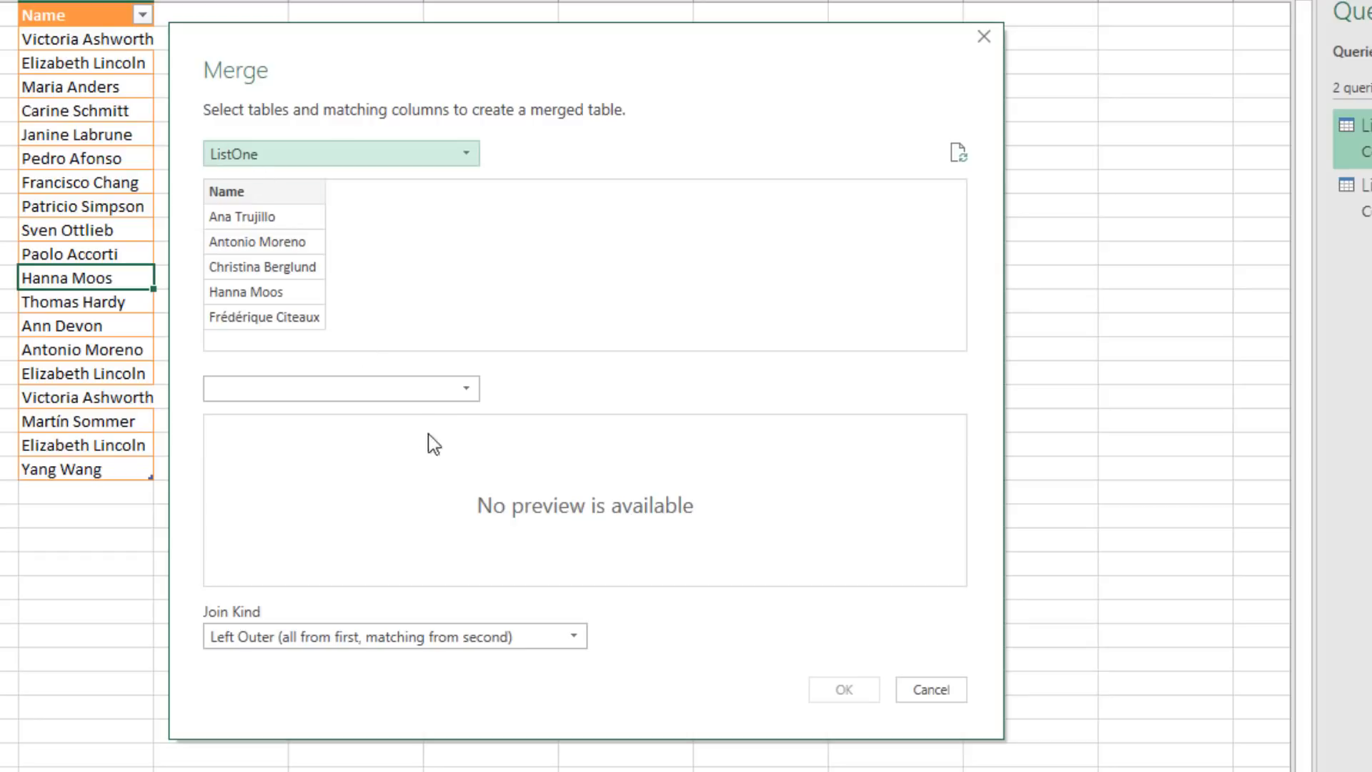
click(466, 392)
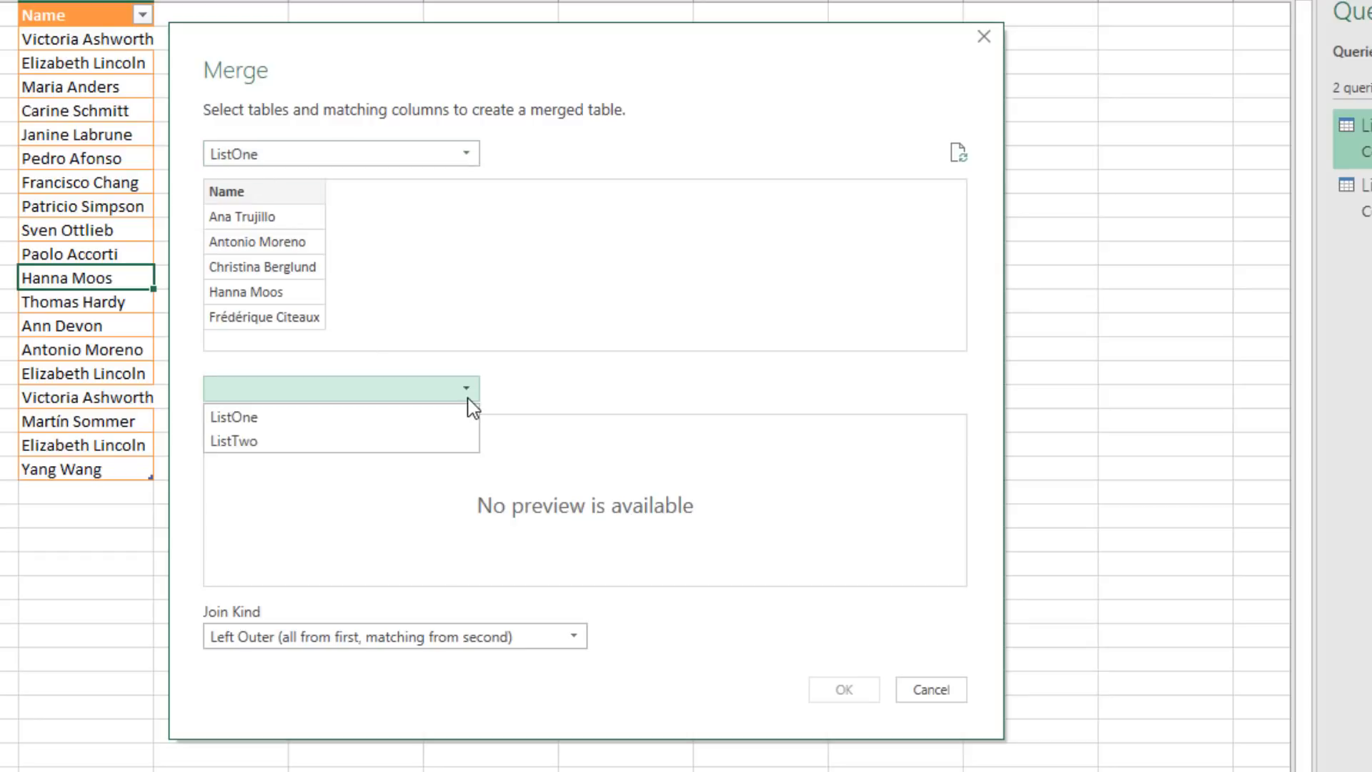
click(313, 447)
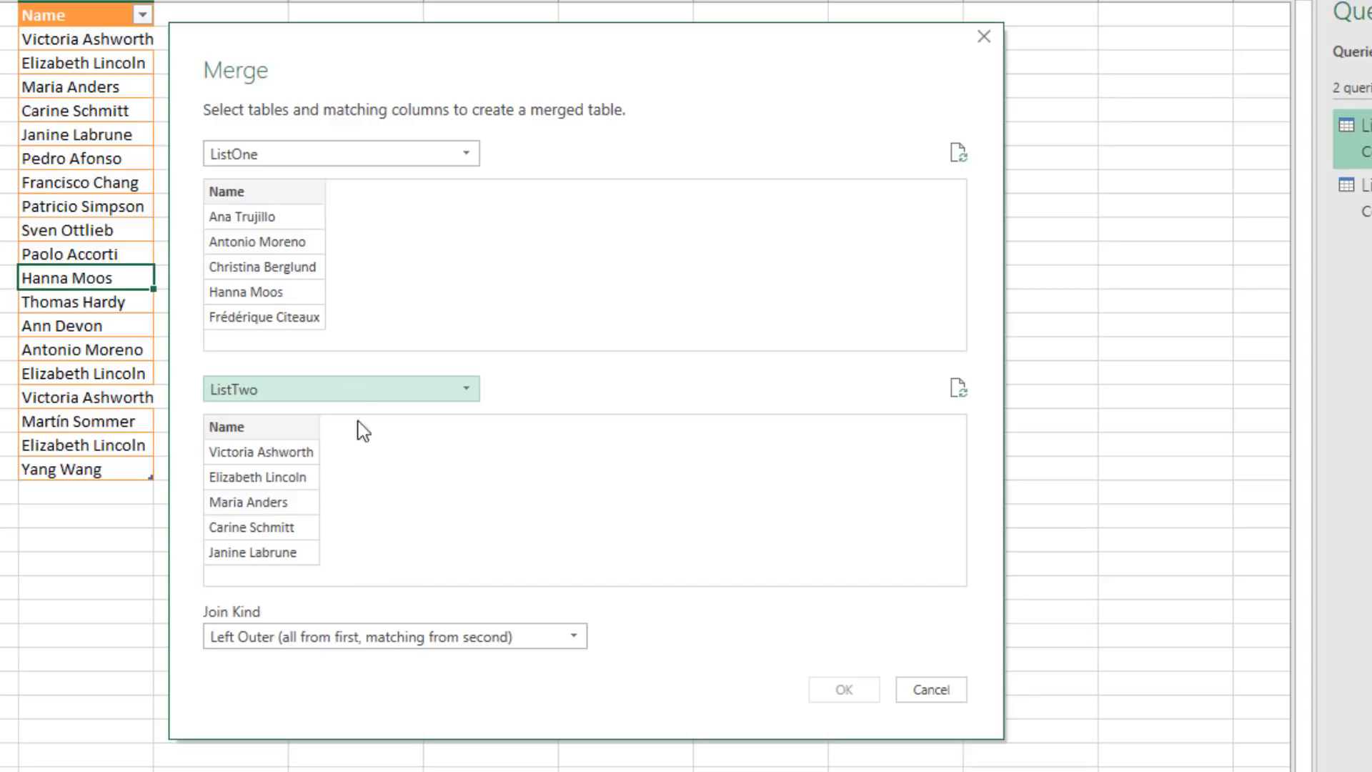
click(250, 191)
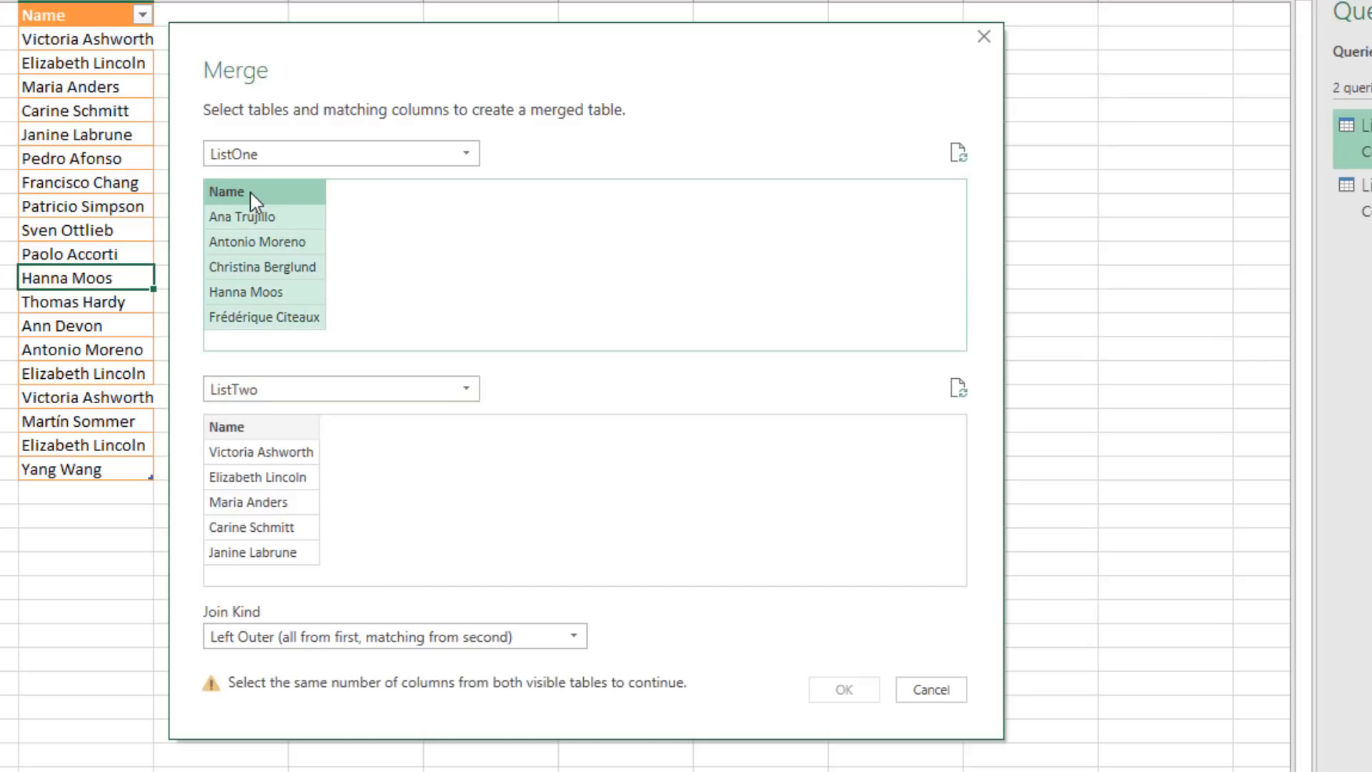
click(271, 427)
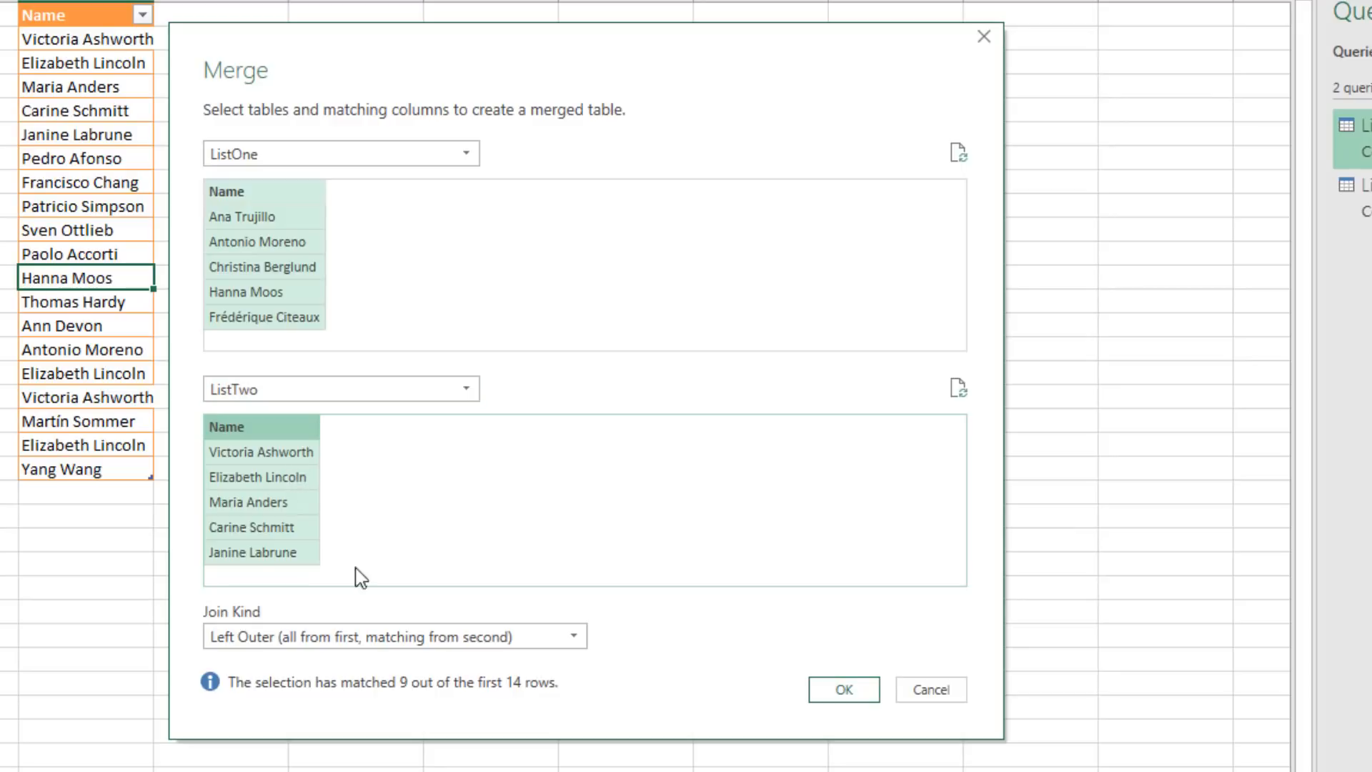
Step: Set the merge's join kind to Inner (only matching rows) and create the merged query
click(580, 642)
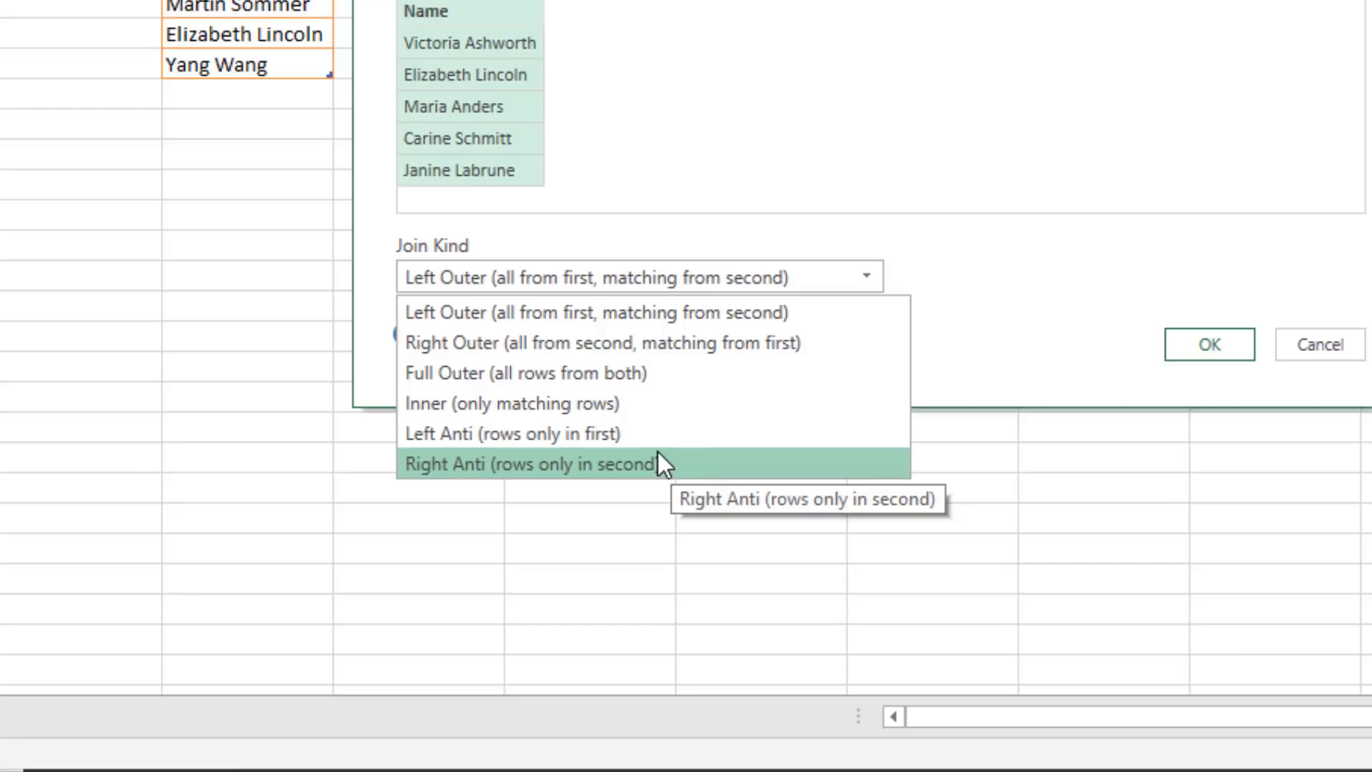
click(609, 405)
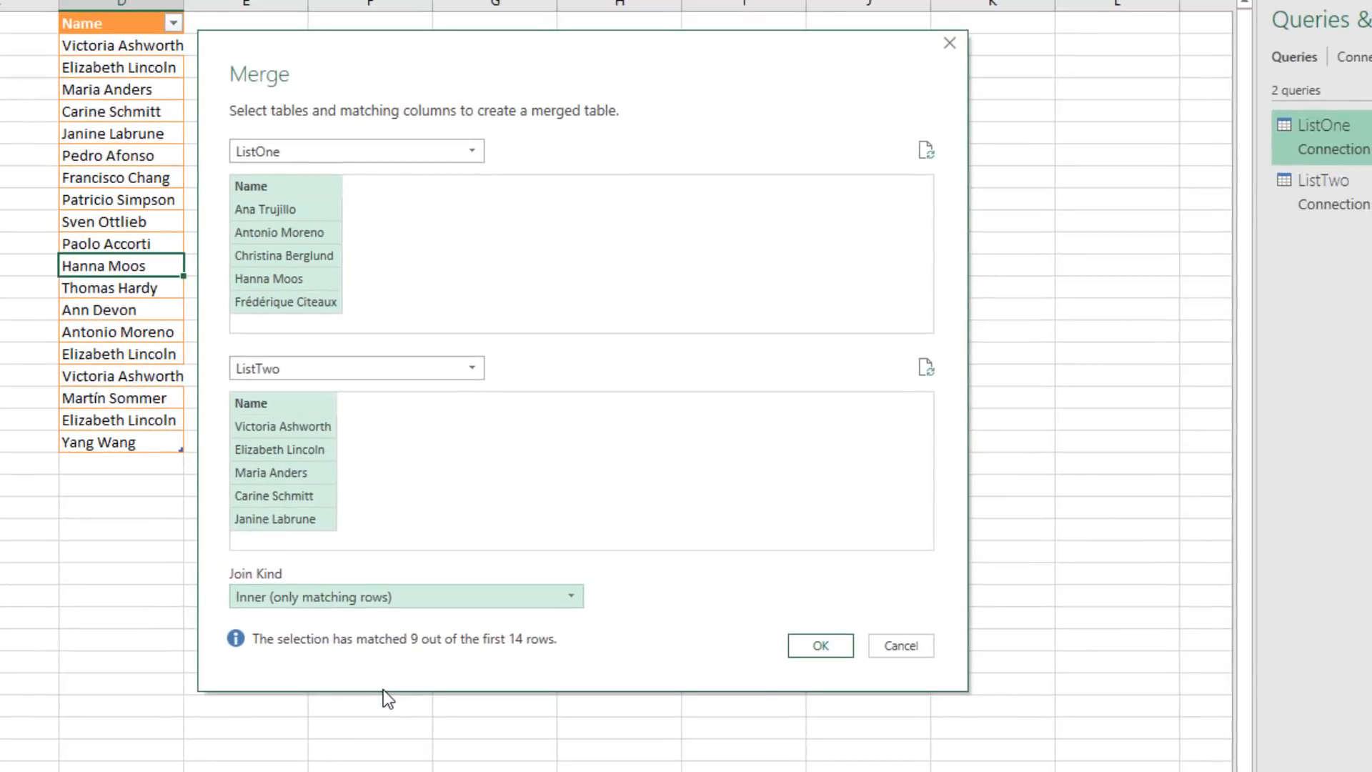
click(819, 646)
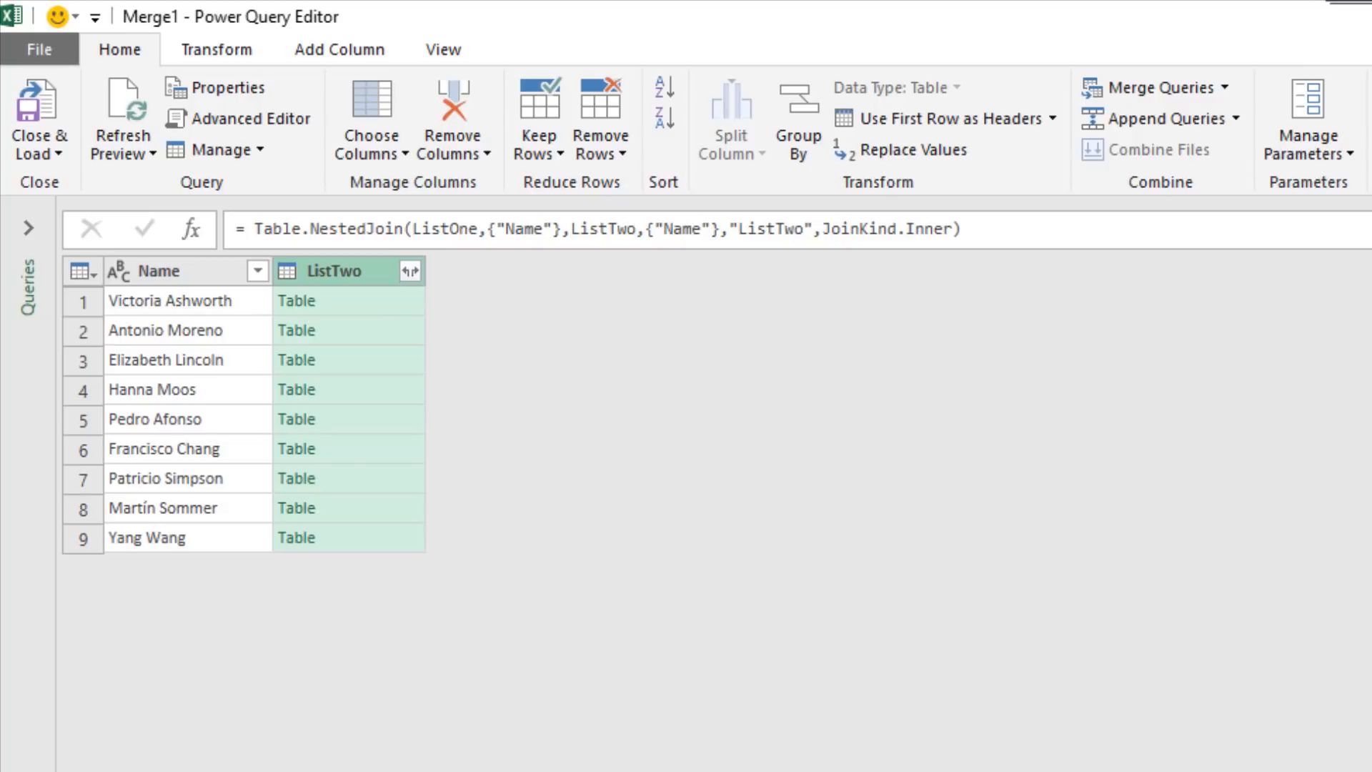
Step: View the ListTwo column's expand options without applying them, and remove that column from the merged query
click(410, 271)
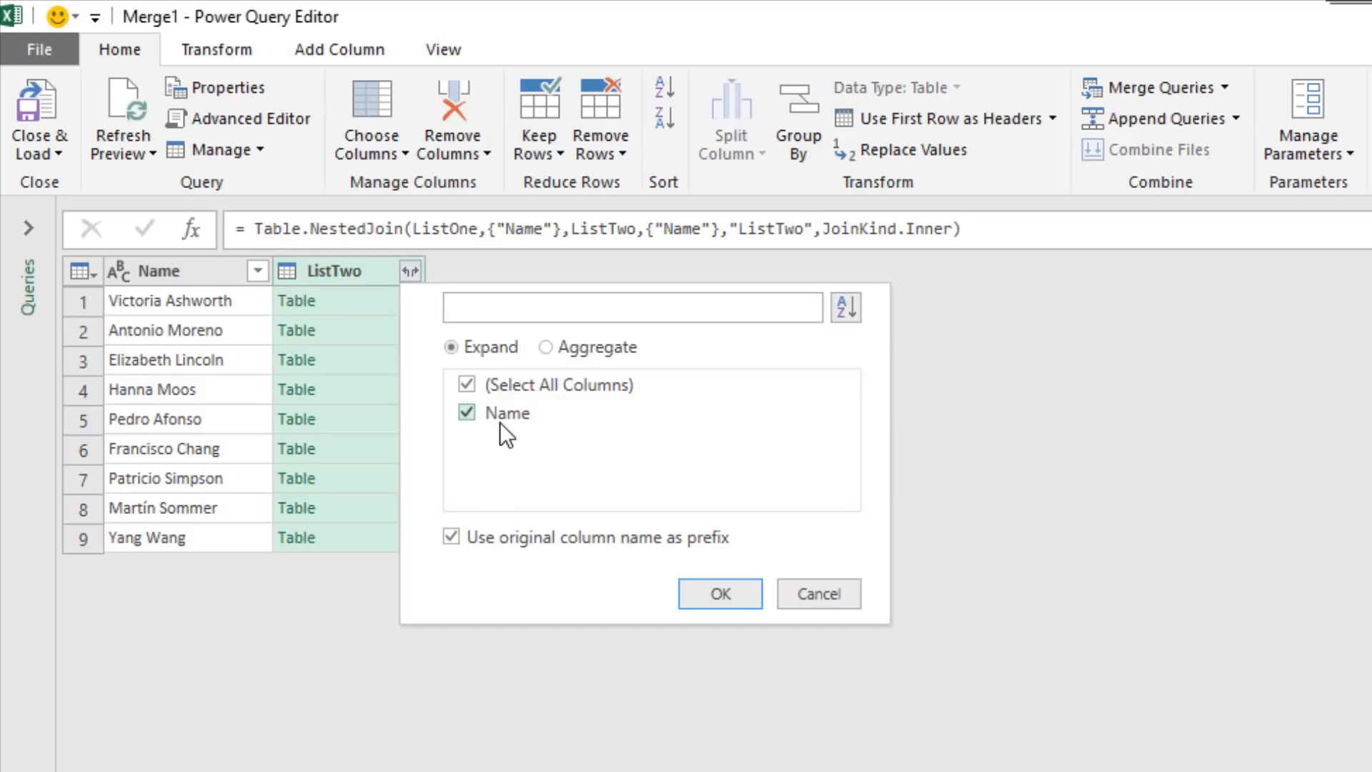
click(839, 600)
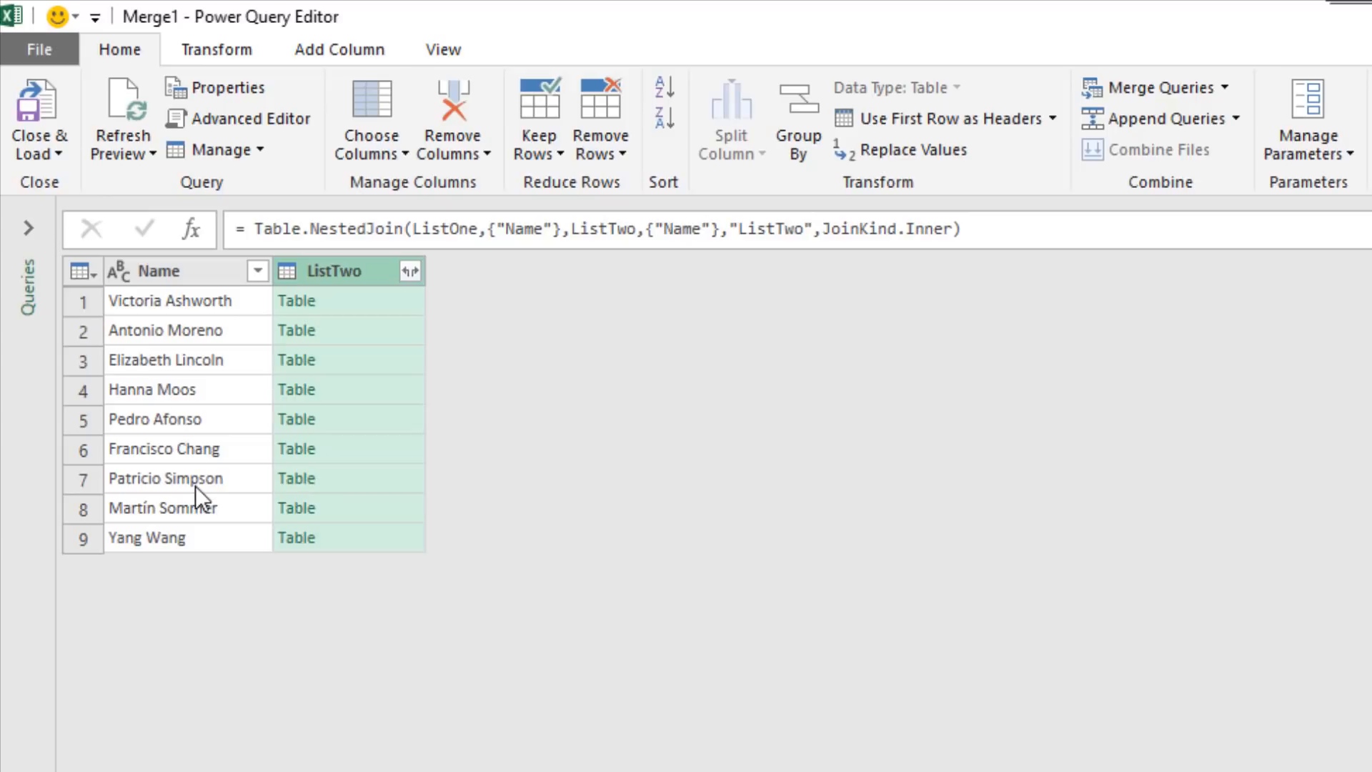
right_click(341, 283)
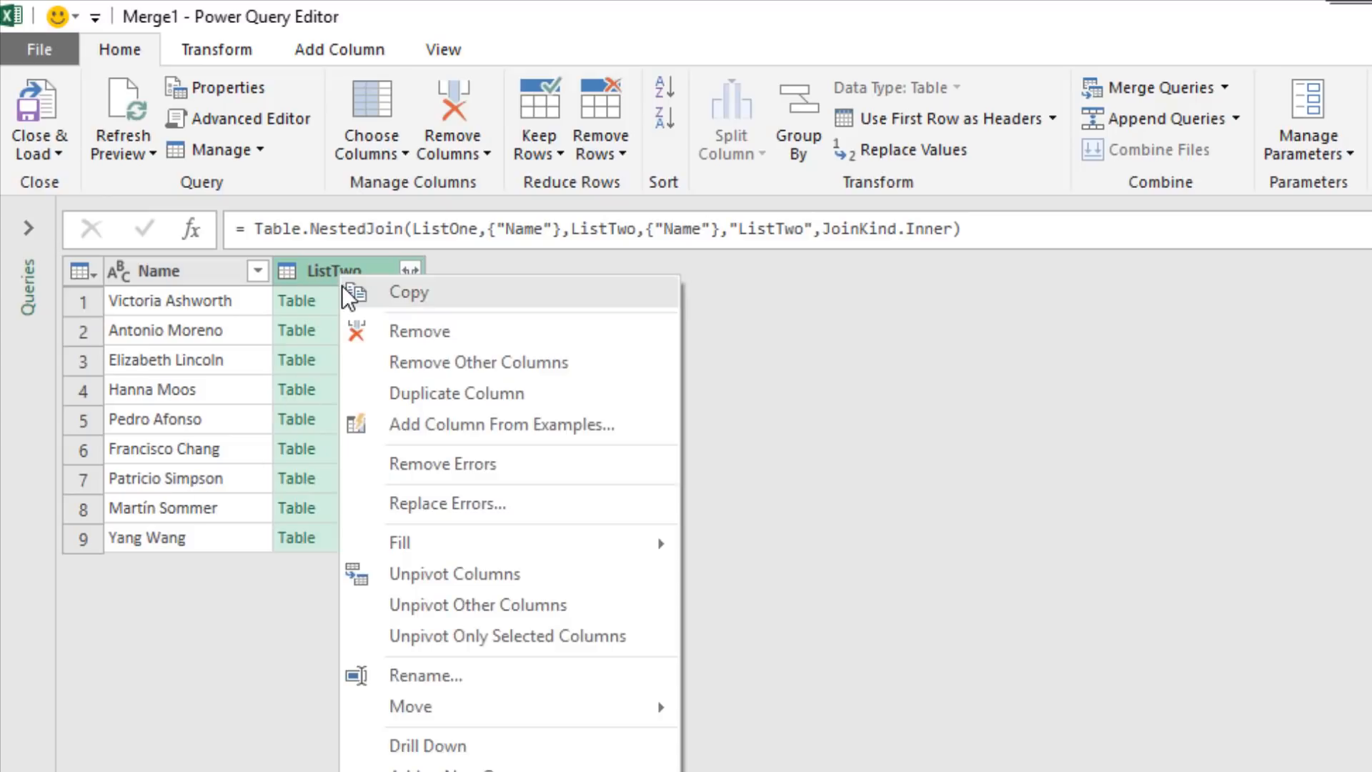
click(443, 339)
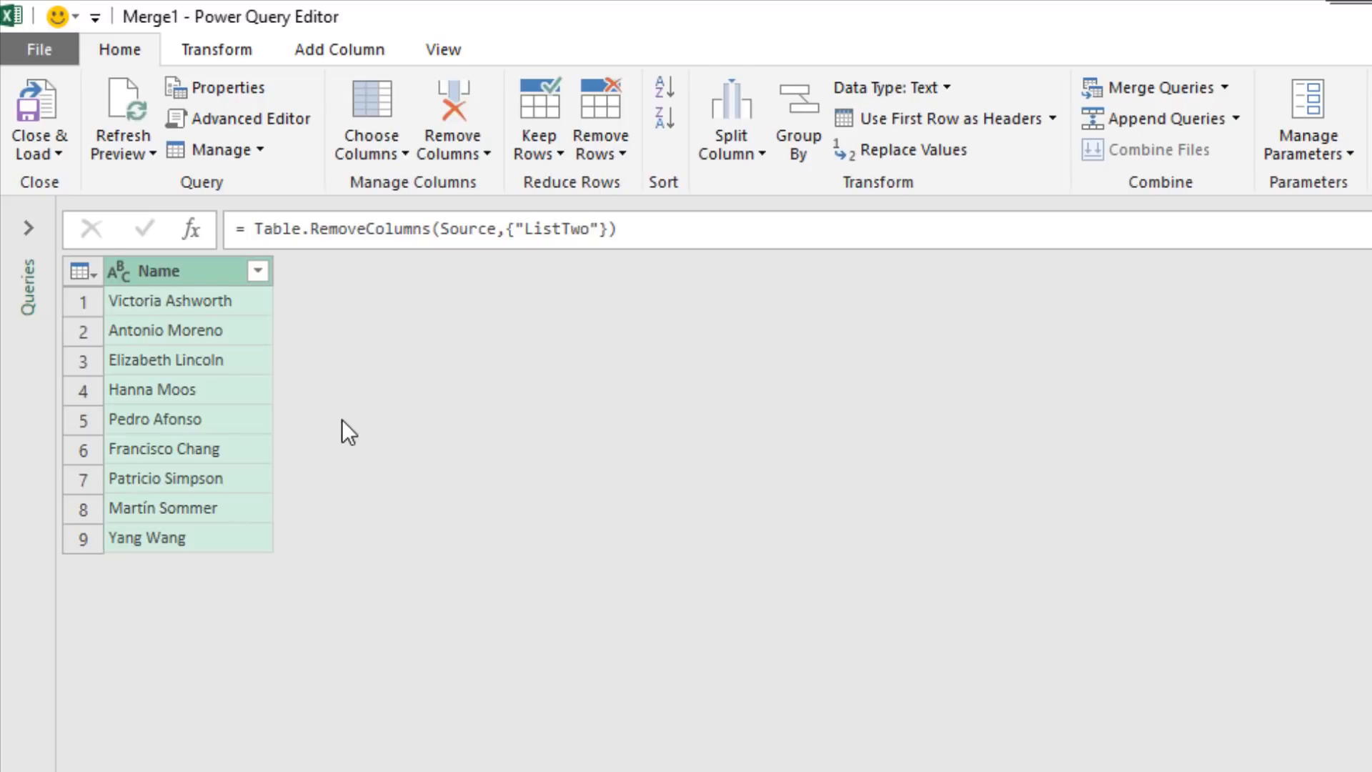
Step: Close the query editor and load the merged query as a table on a new worksheet
click(21, 150)
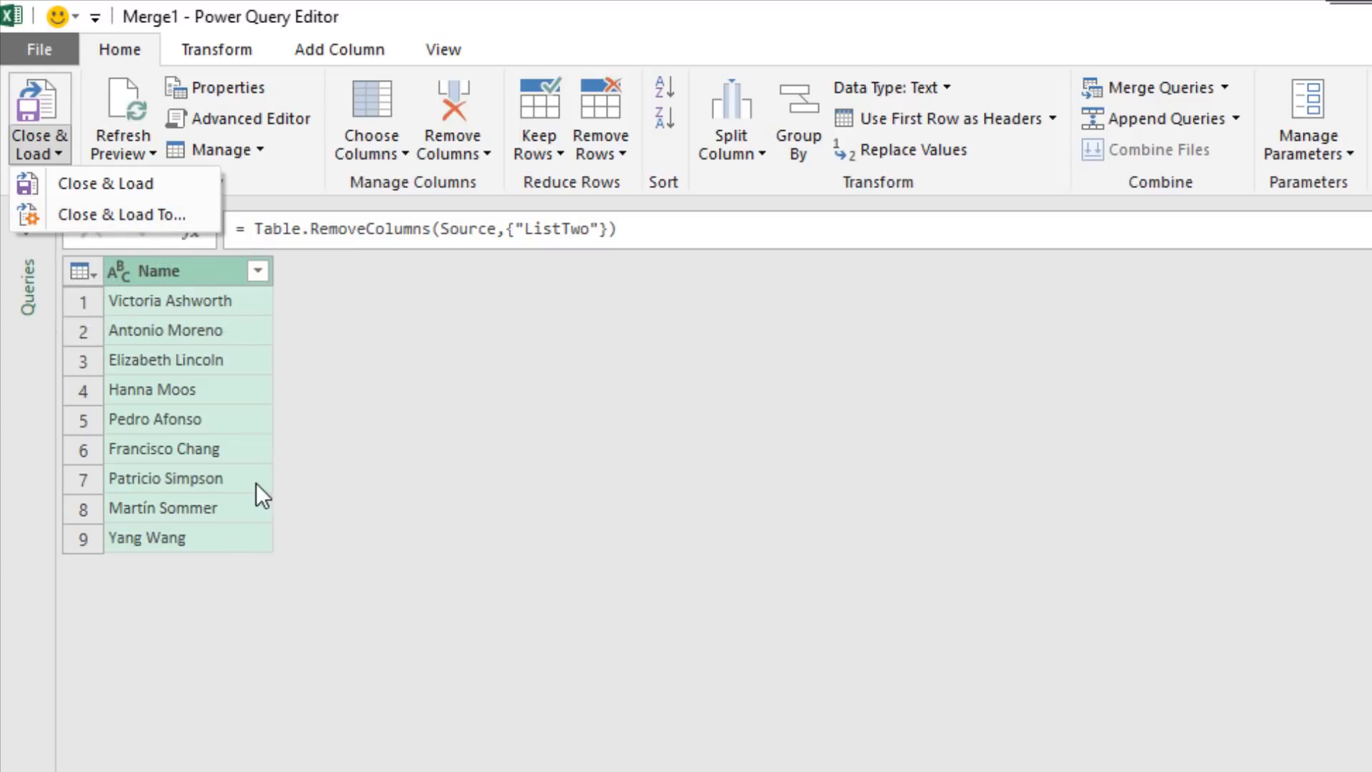
click(160, 220)
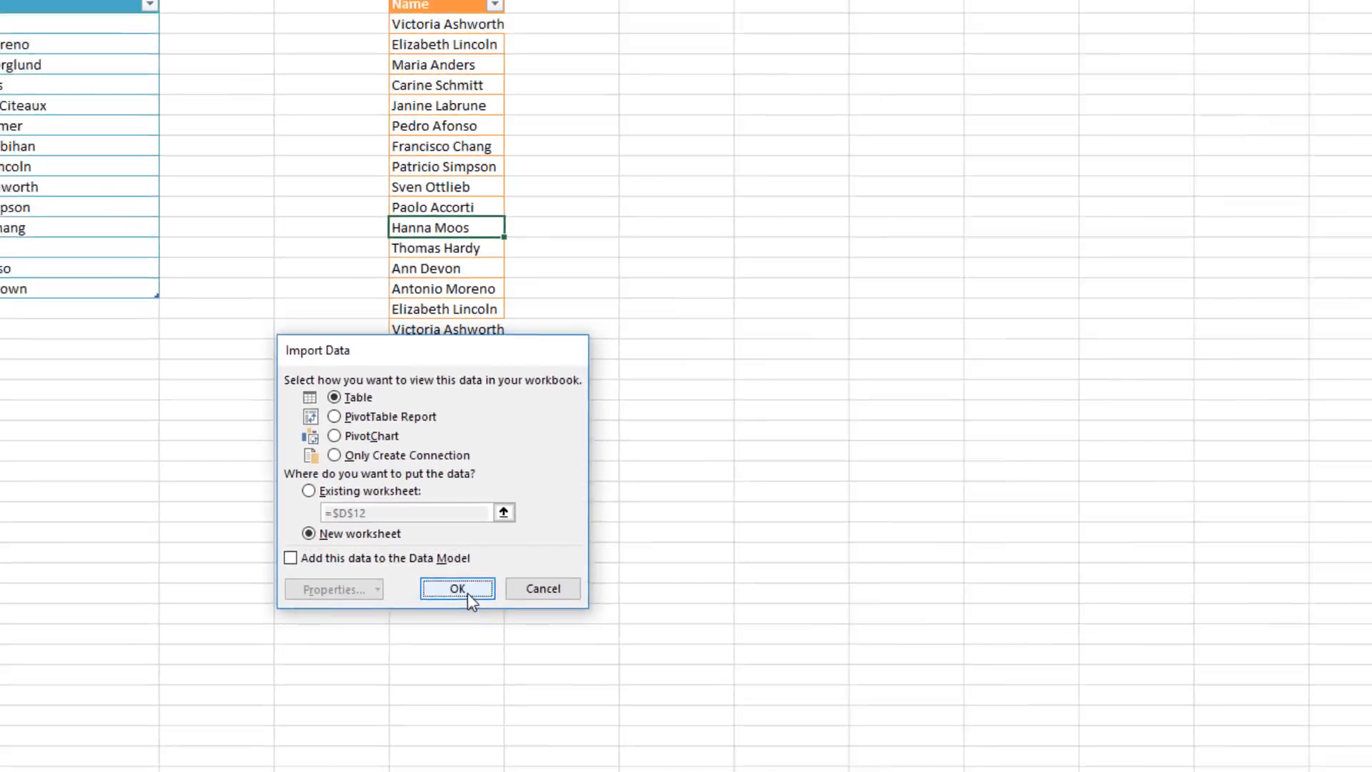
click(555, 612)
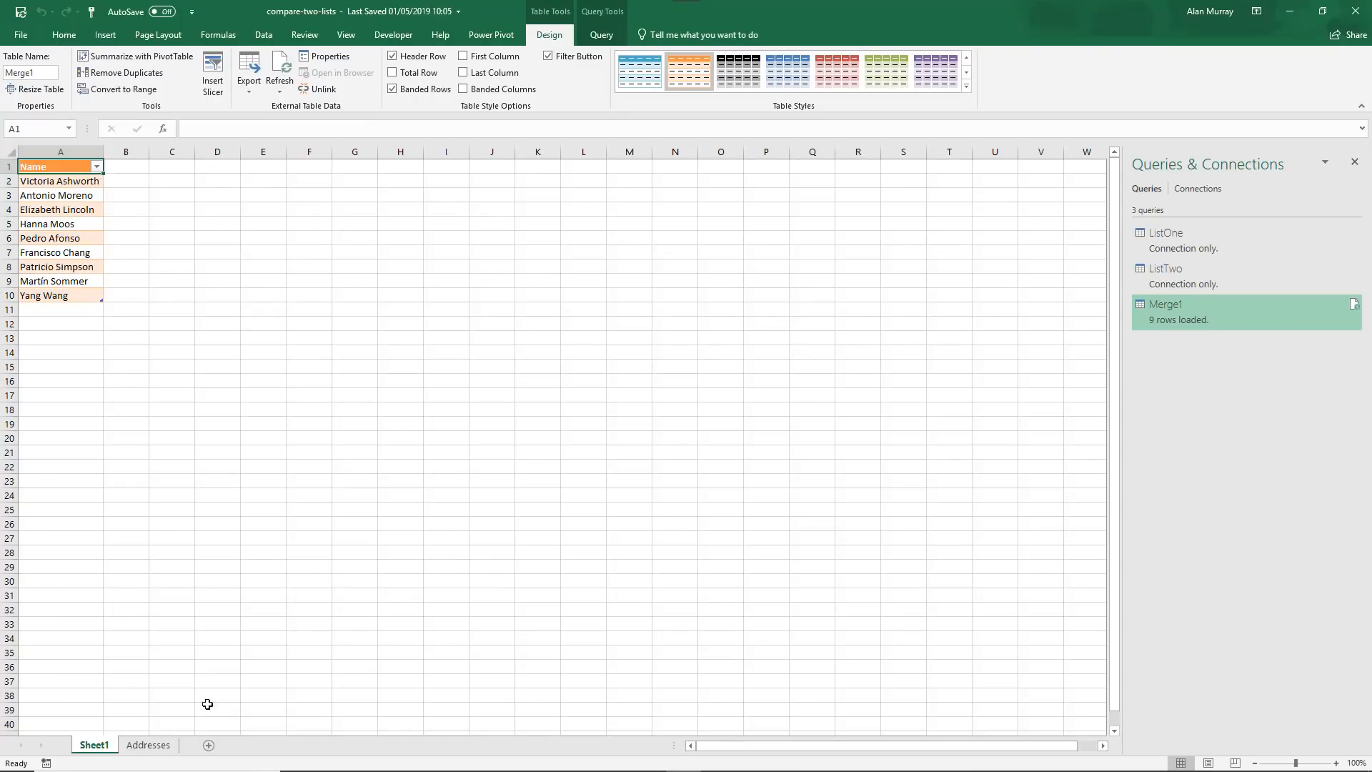
Step: From the Addresses sheet, merge ListOne with ListTwo on their Name columns using a Left Anti (rows only in first) join
click(161, 748)
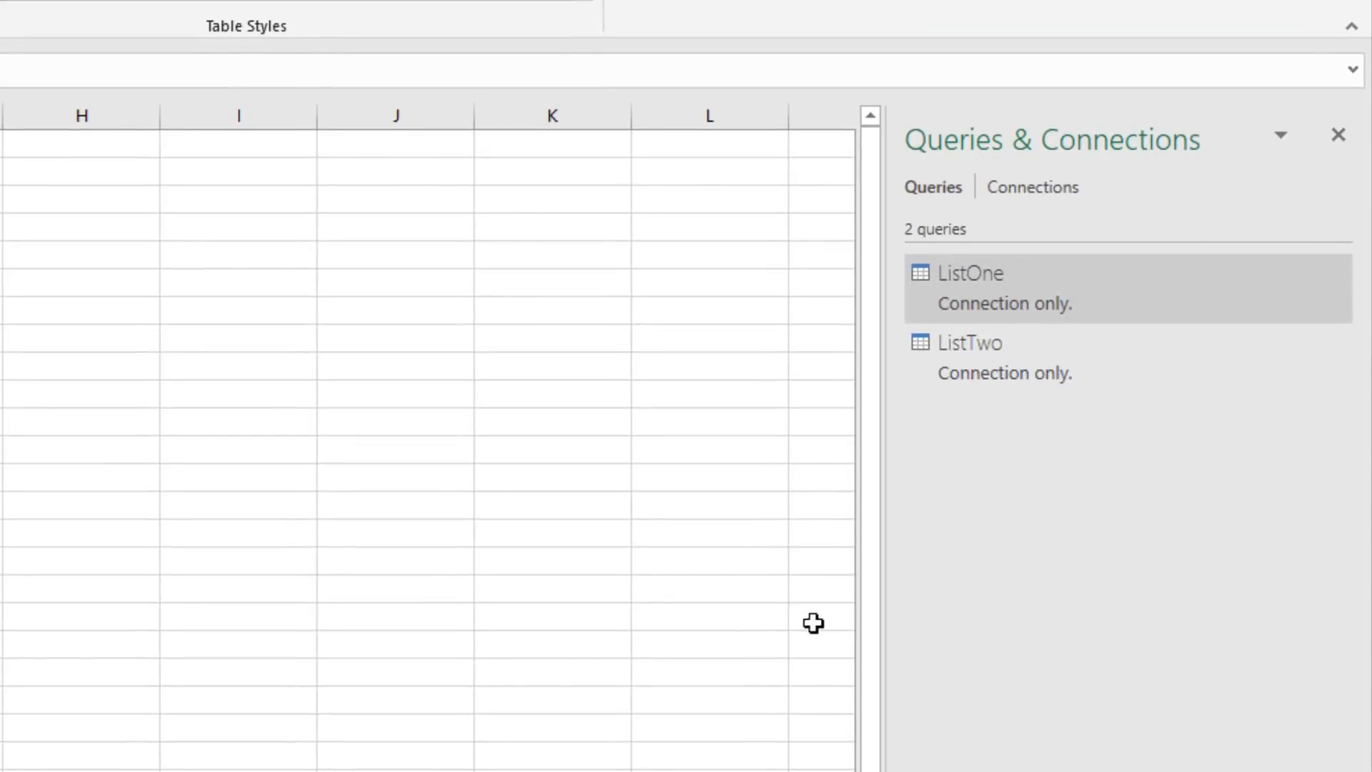
right_click(1069, 299)
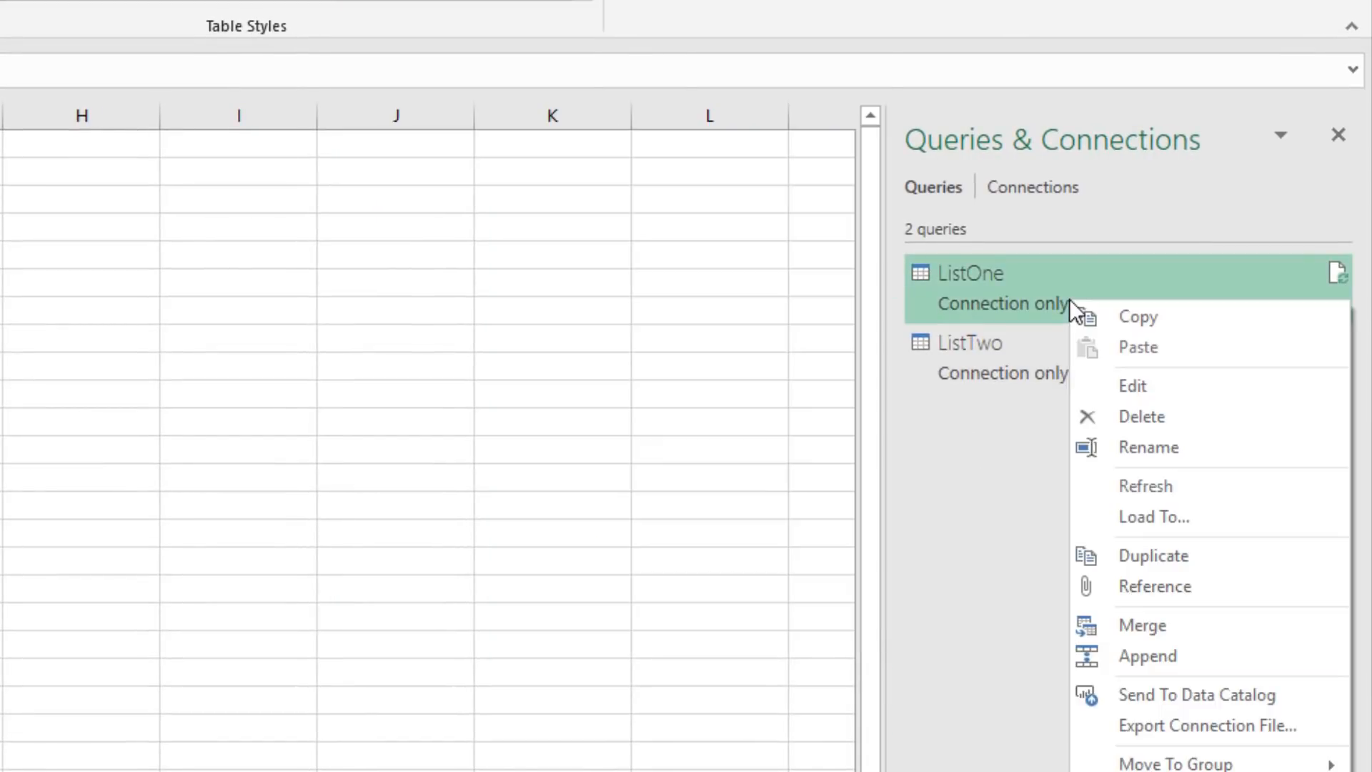
click(1143, 626)
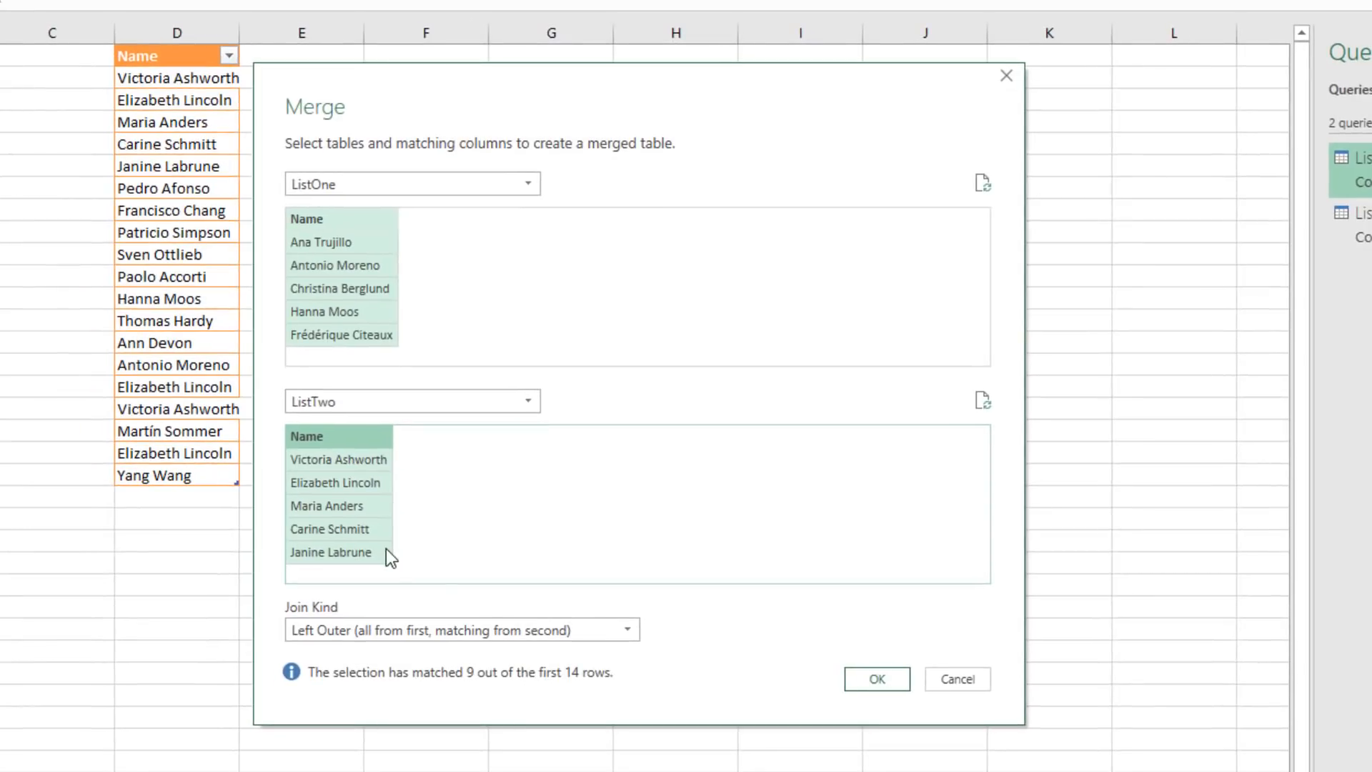
click(629, 629)
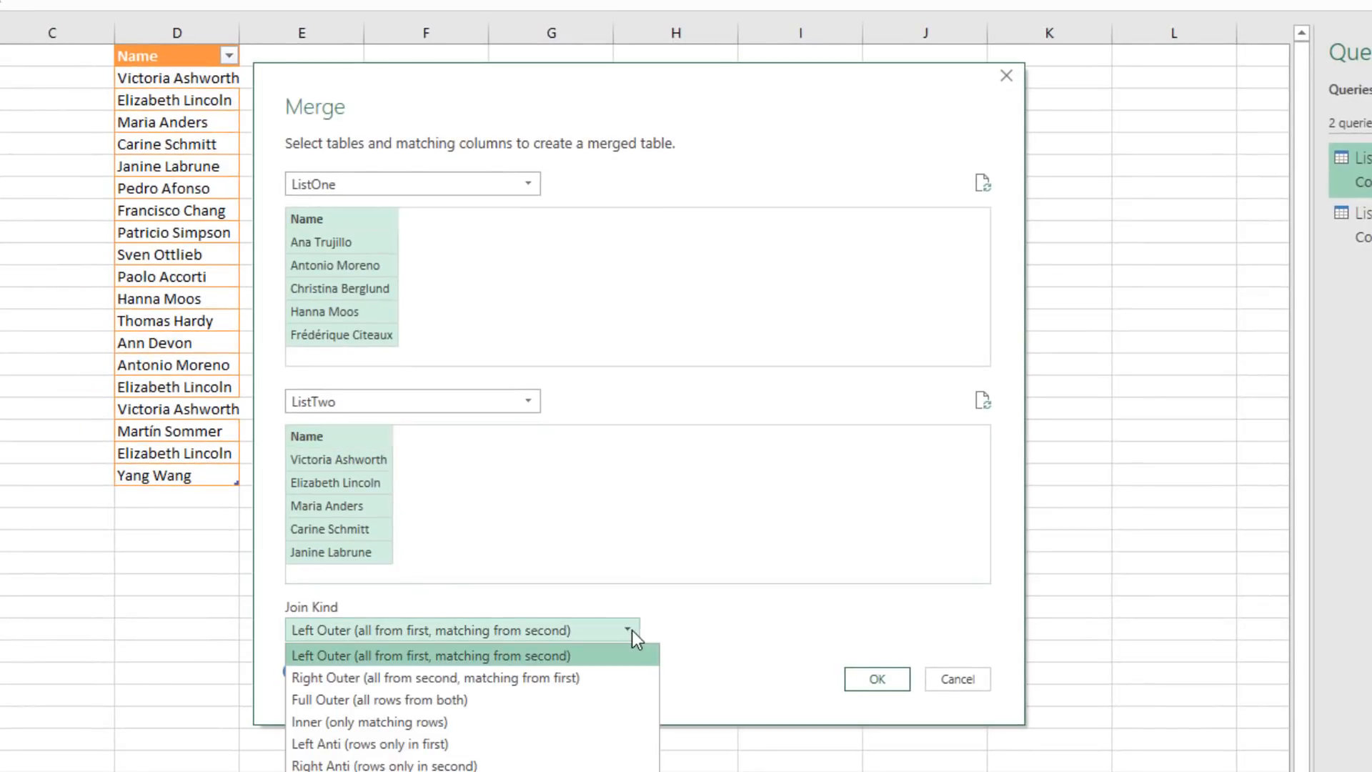
click(526, 744)
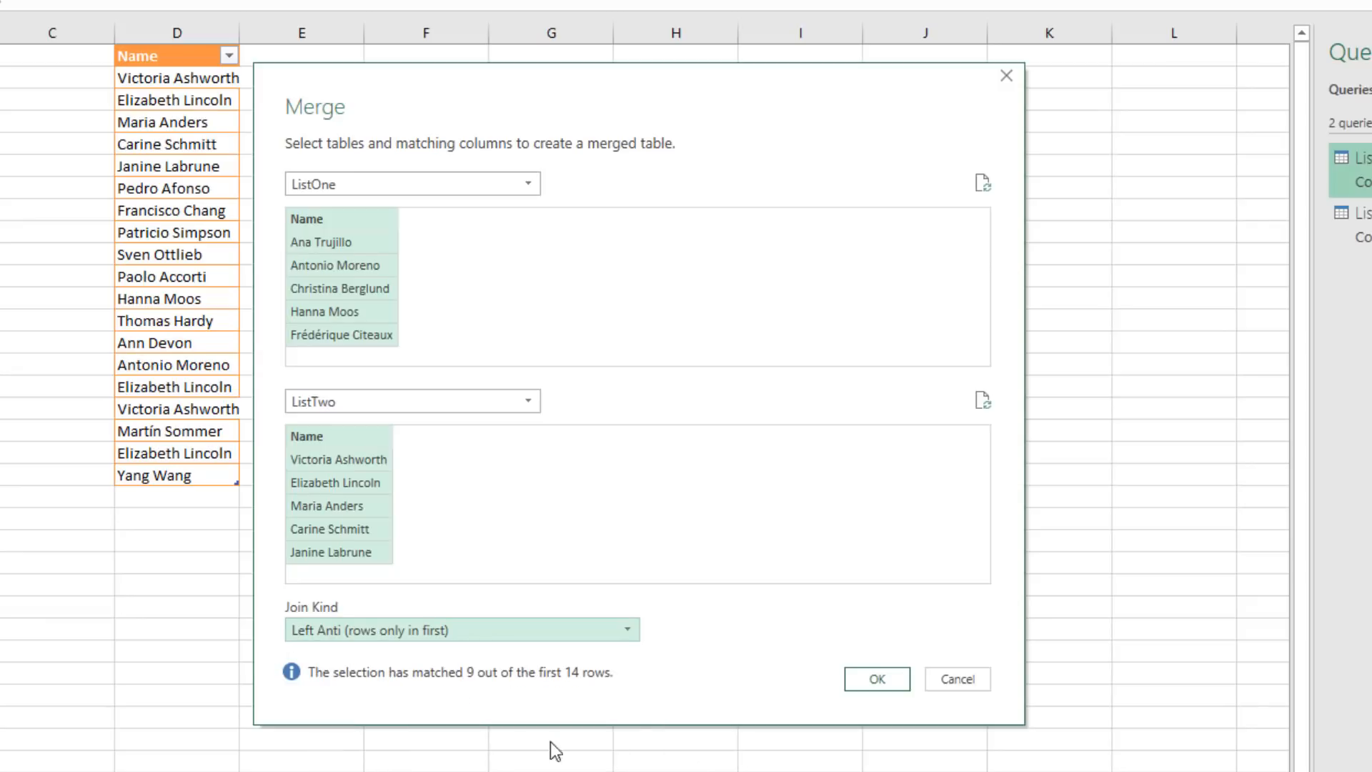
click(862, 682)
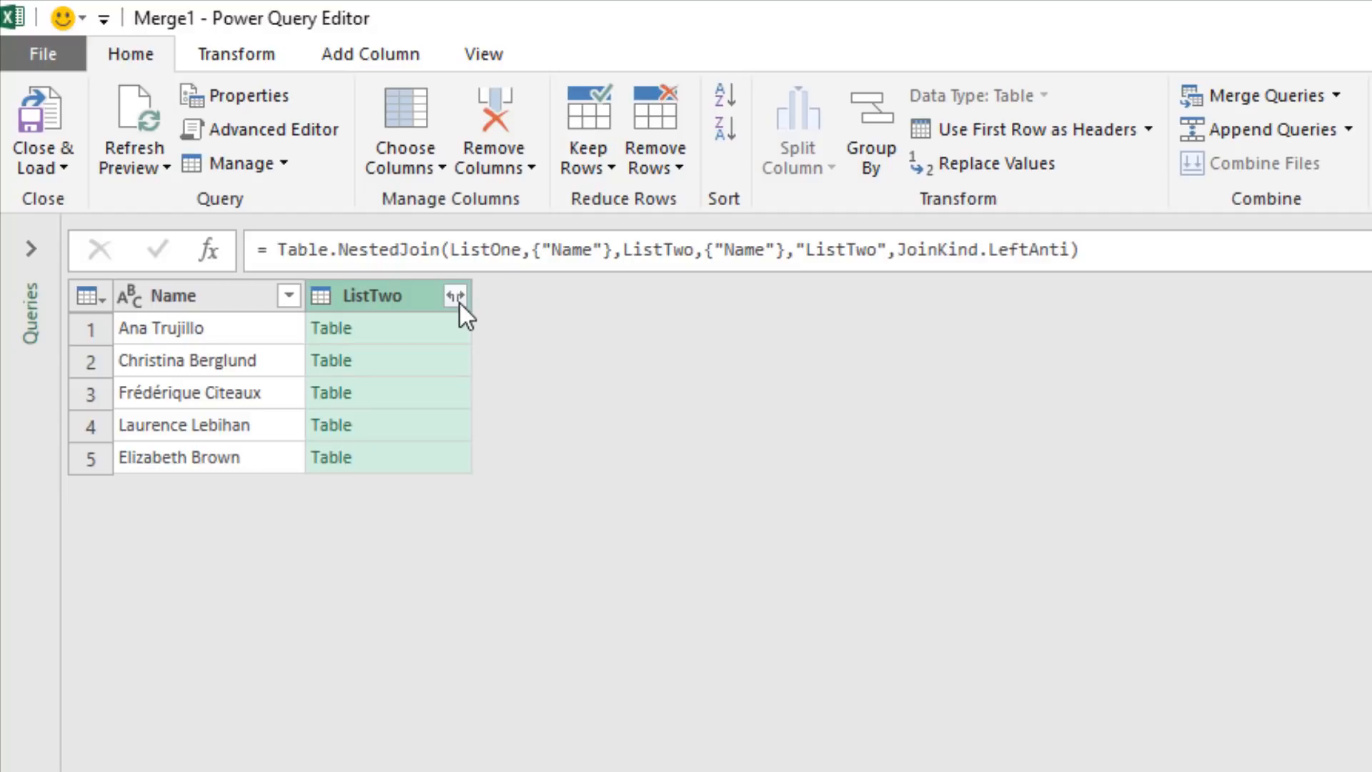
Step: Remove the ListTwo column from the Left Anti merged query
right_click(408, 303)
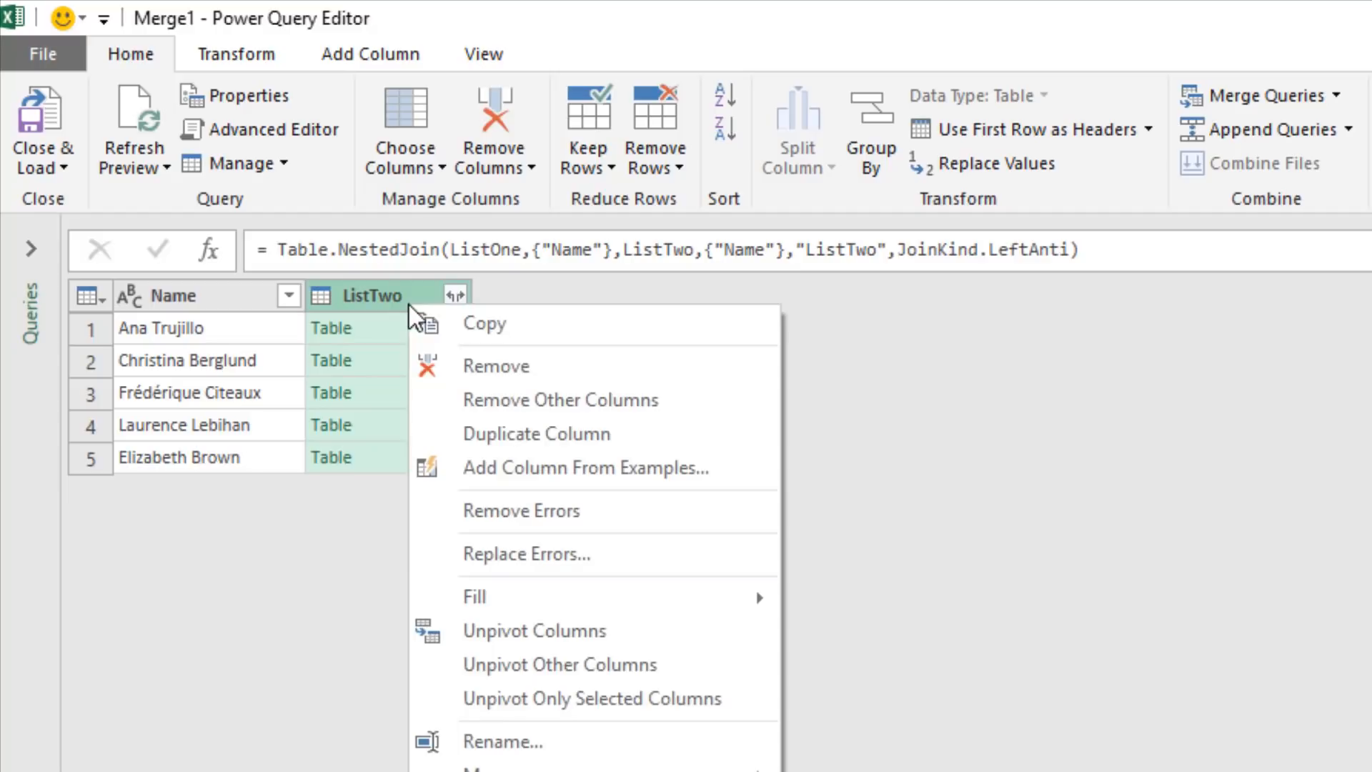
click(447, 363)
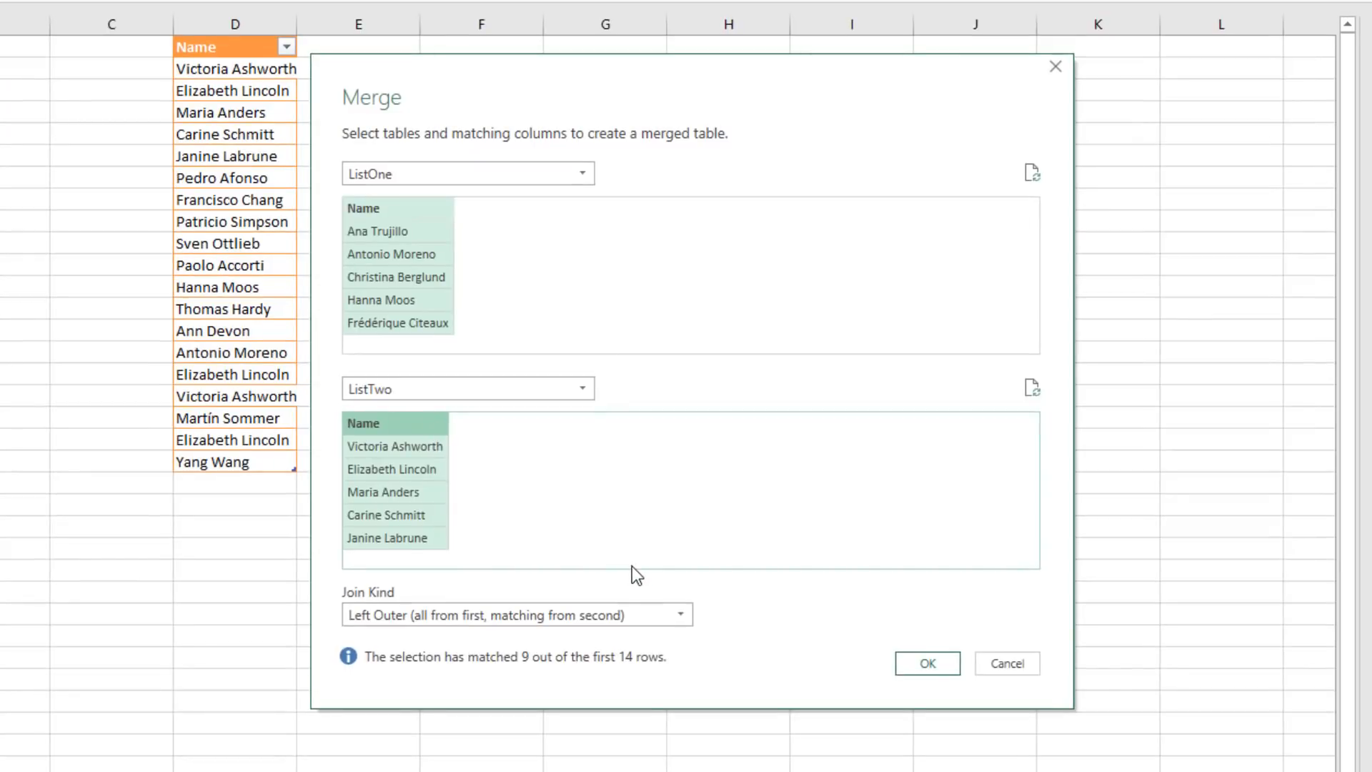
Step: Set the join kind of the ListOne and ListTwo merge to Right Anti (rows only in second) and create the merged query
click(674, 611)
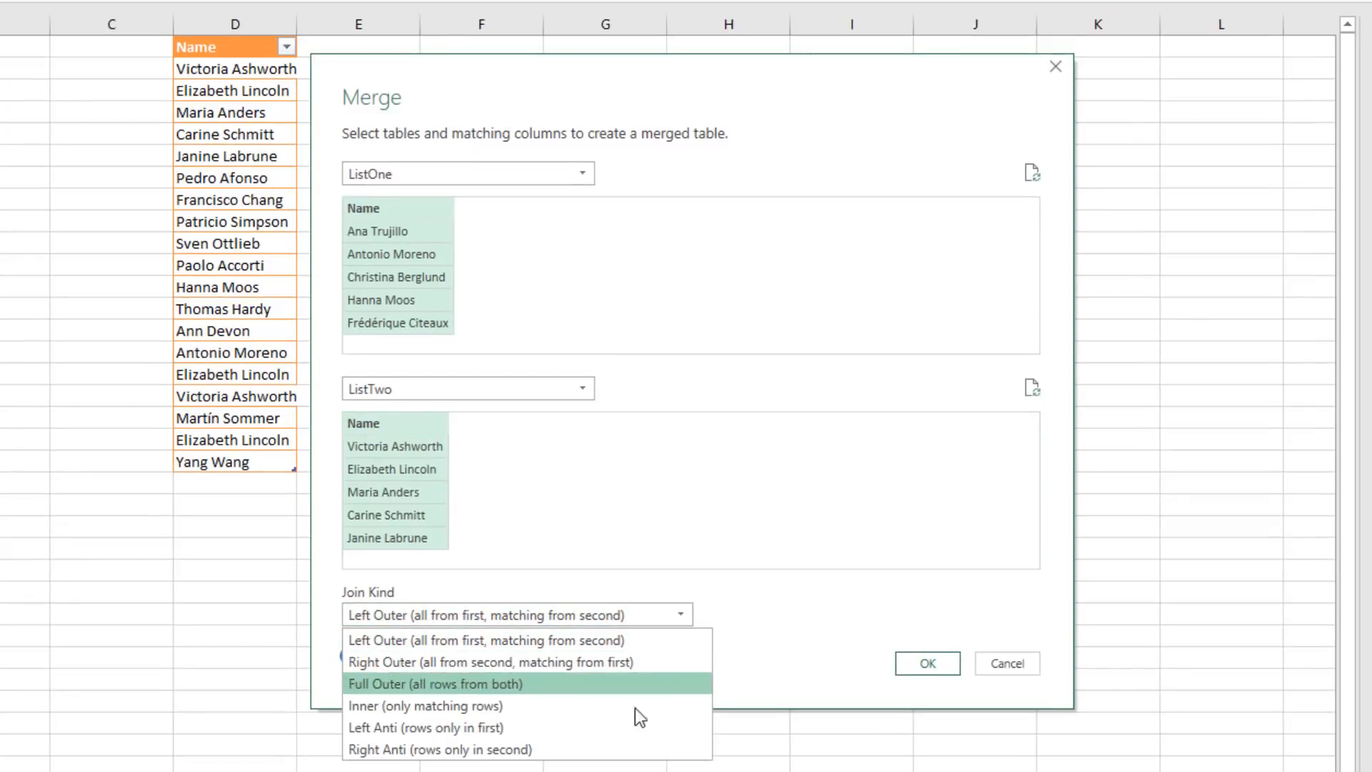
click(580, 751)
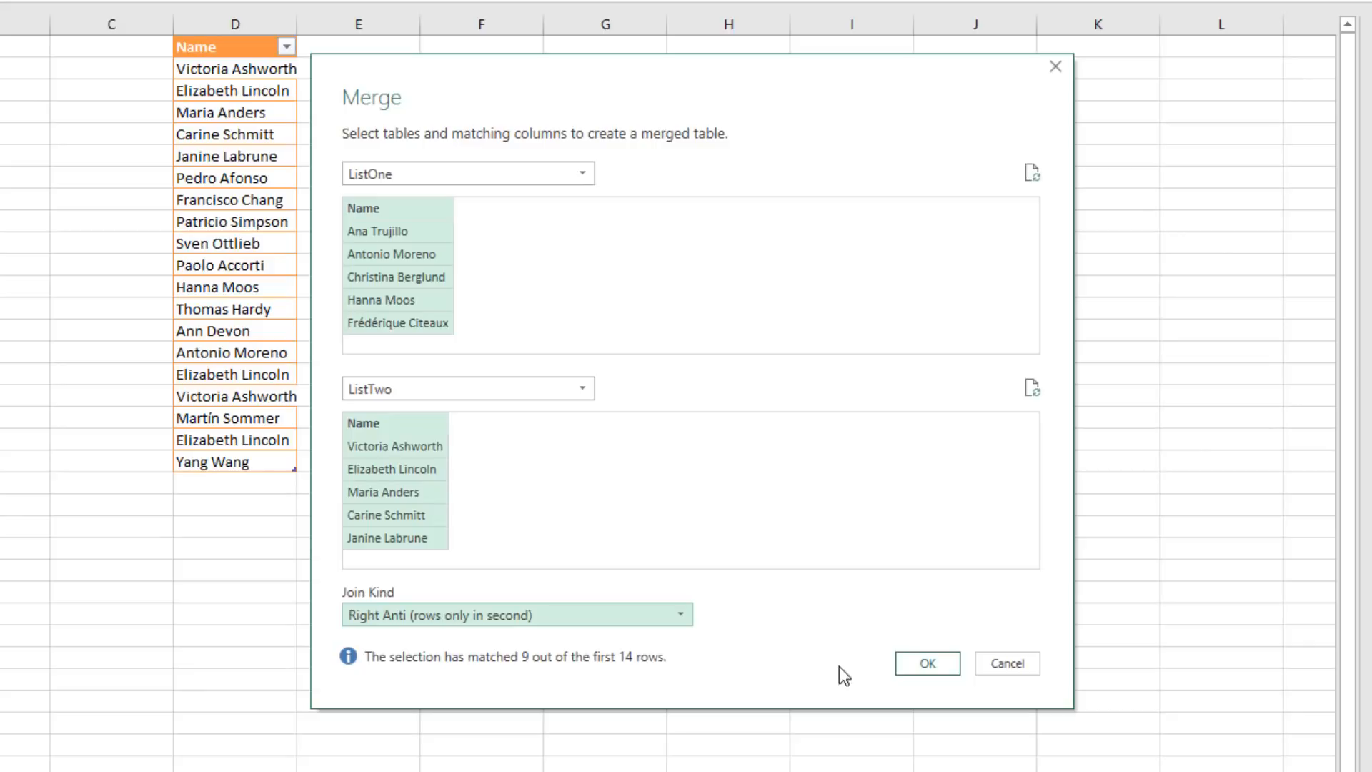
click(903, 668)
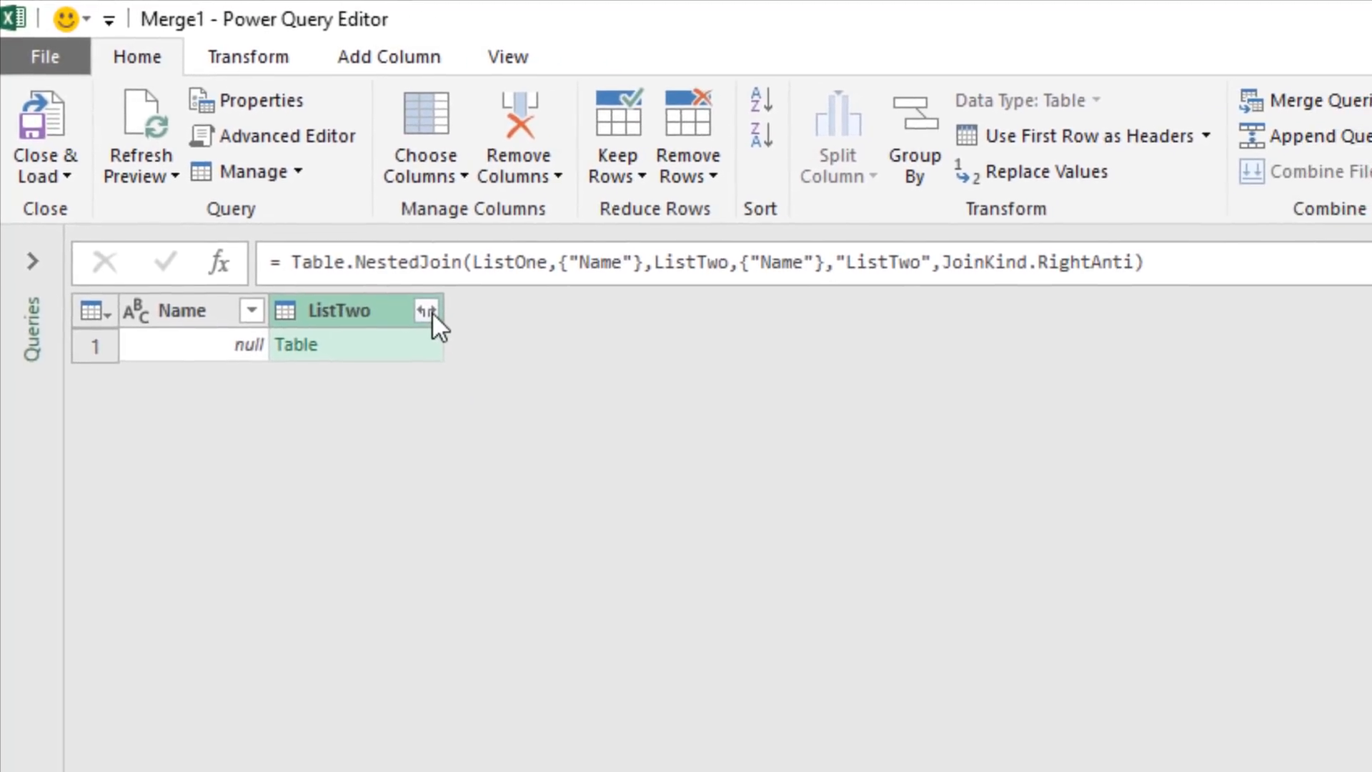
Step: Expand the ListTwo column to its Name field without using the original column name as prefix
click(431, 310)
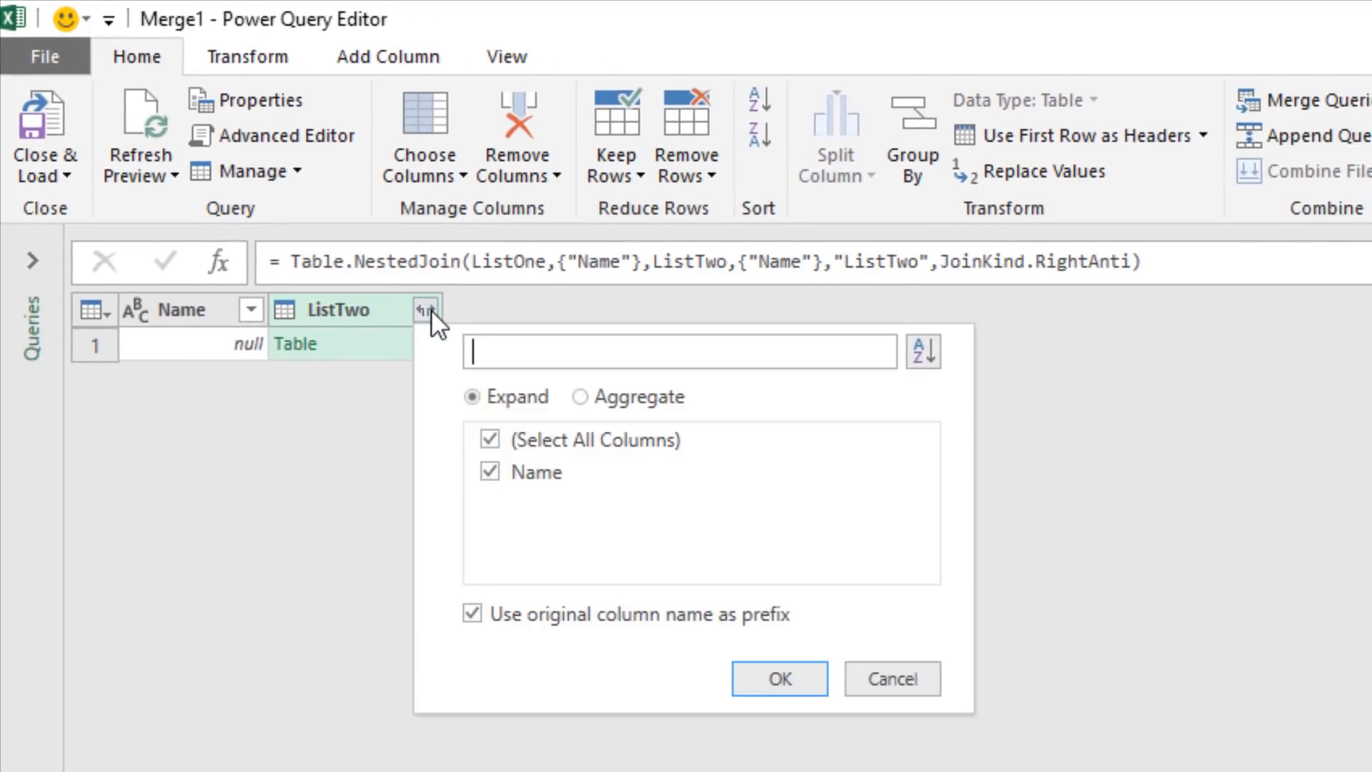
click(470, 614)
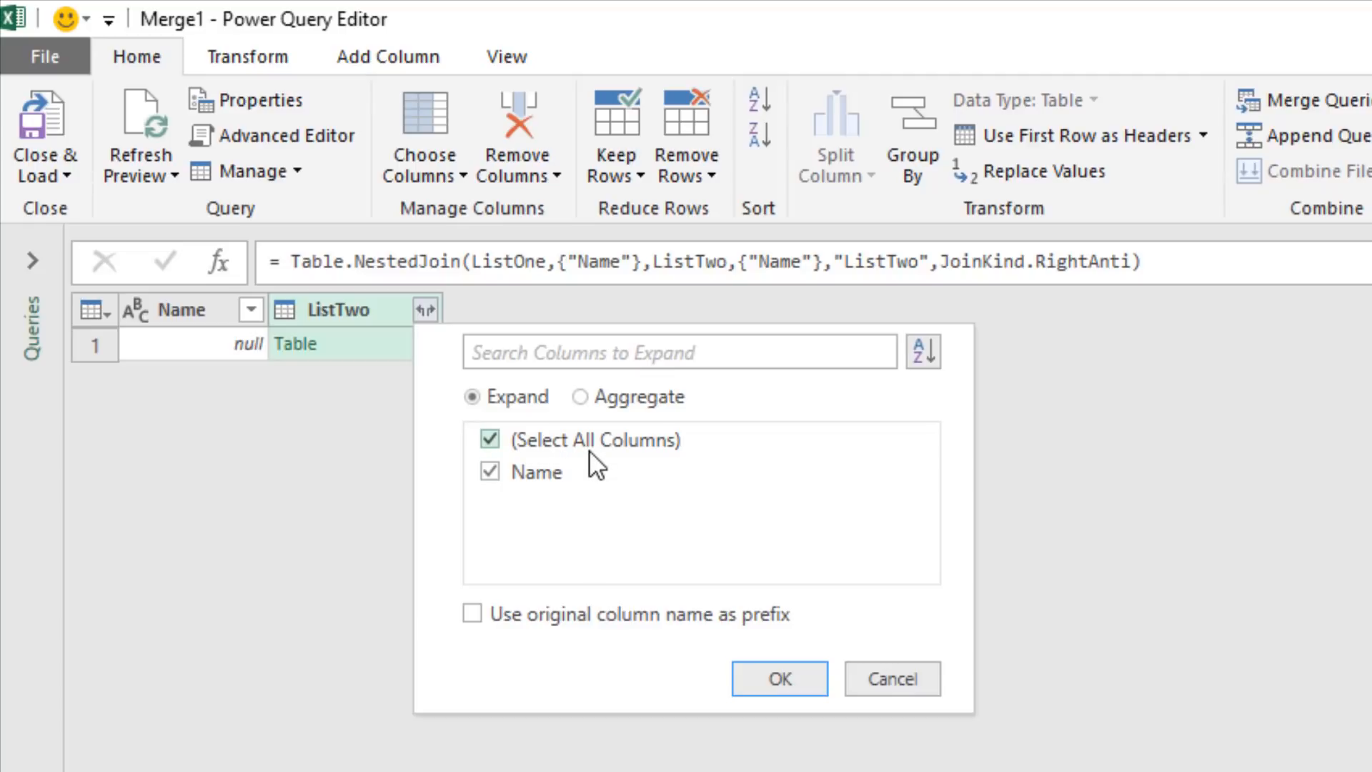
click(766, 675)
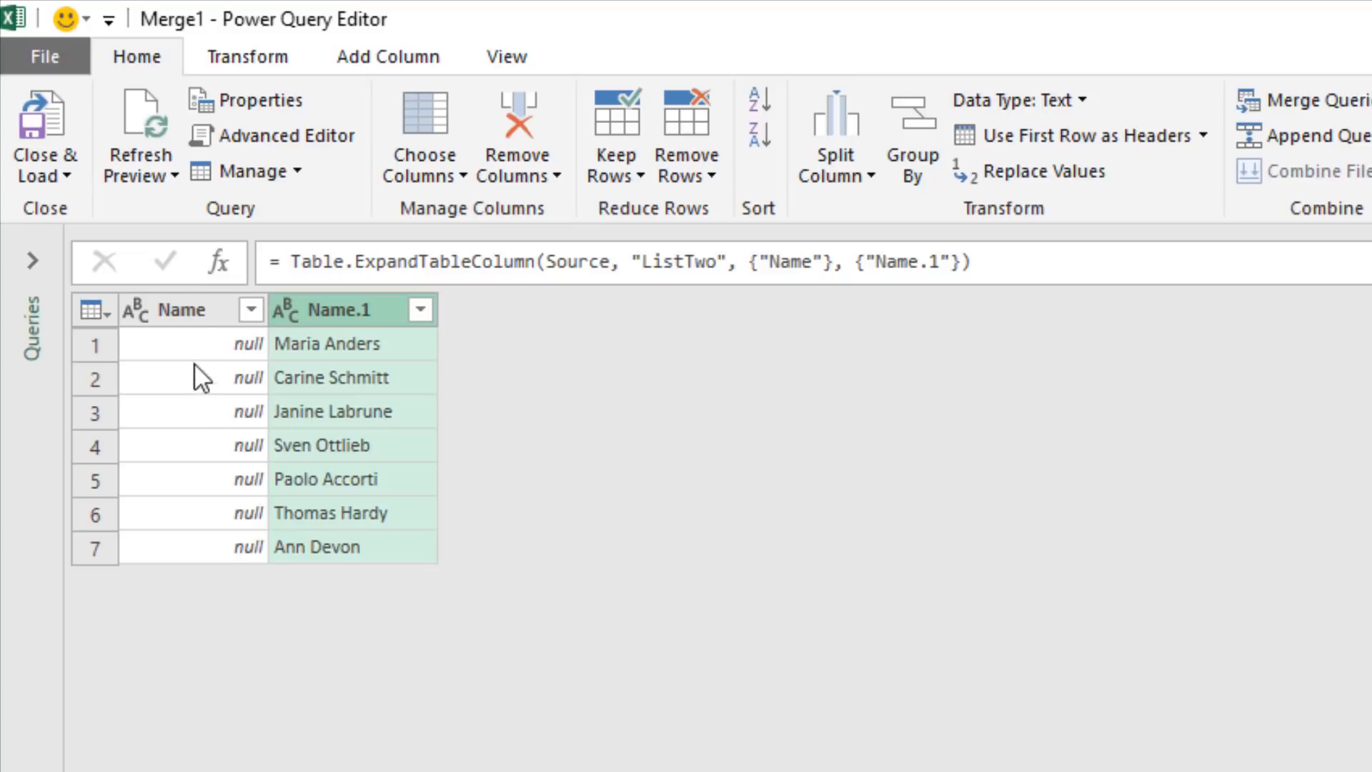
right_click(195, 321)
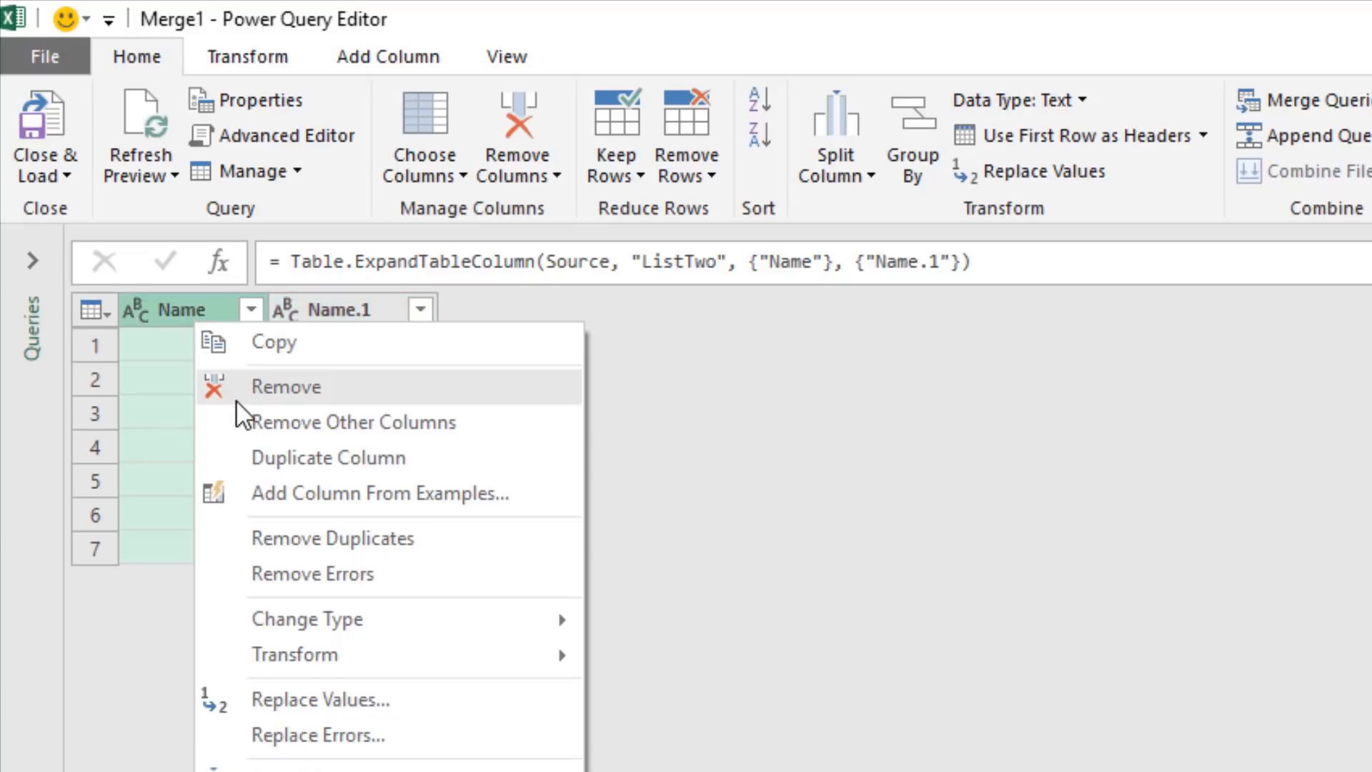
click(676, 550)
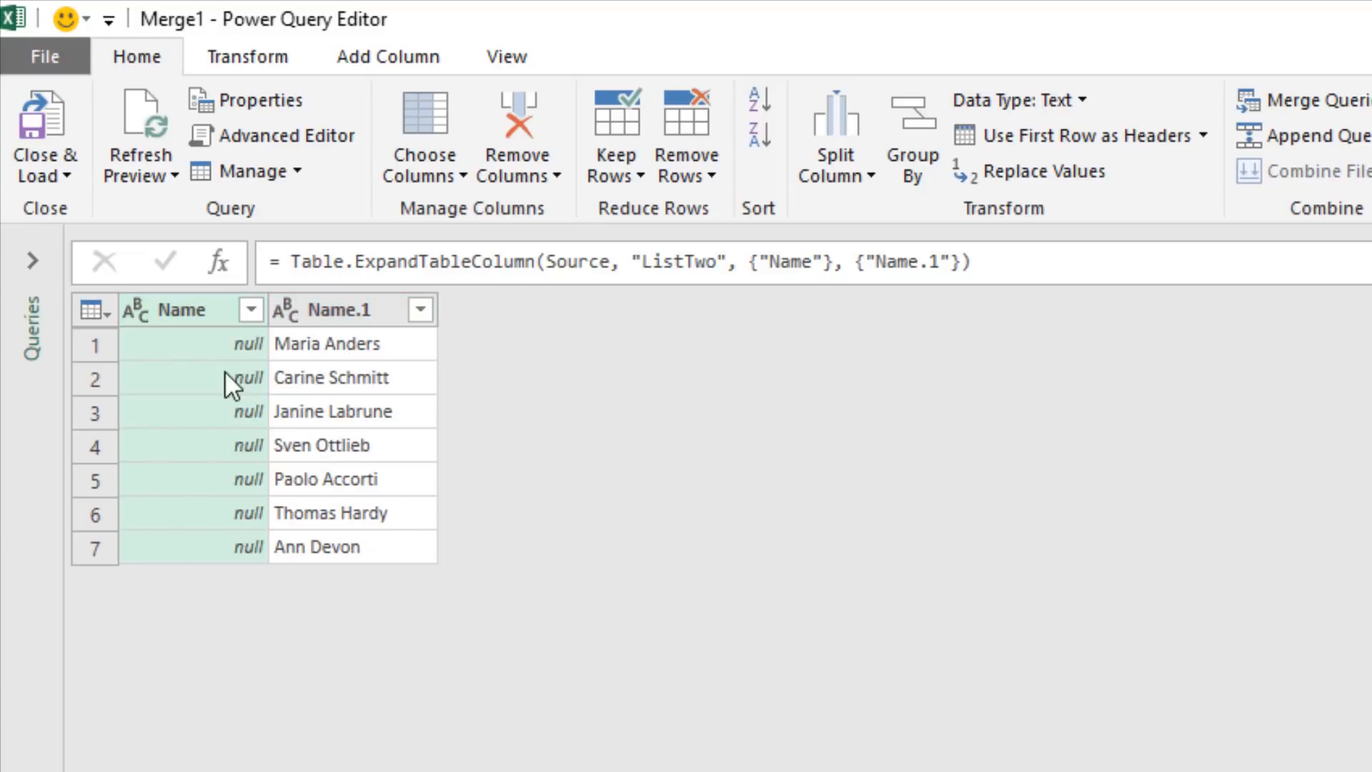
click(244, 312)
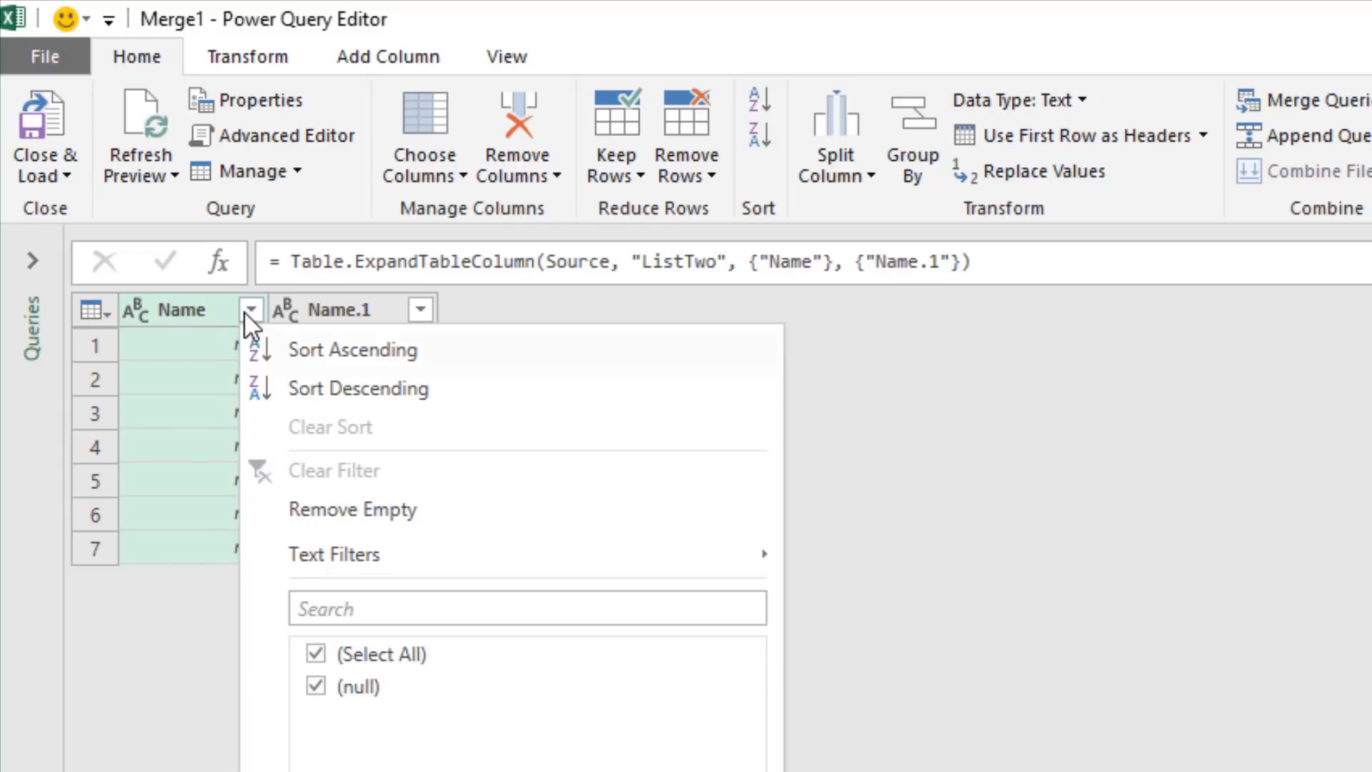
click(209, 306)
Step: Remove the original Name column from the Right Anti query, keeping only the expanded Name.1 column
right_click(208, 305)
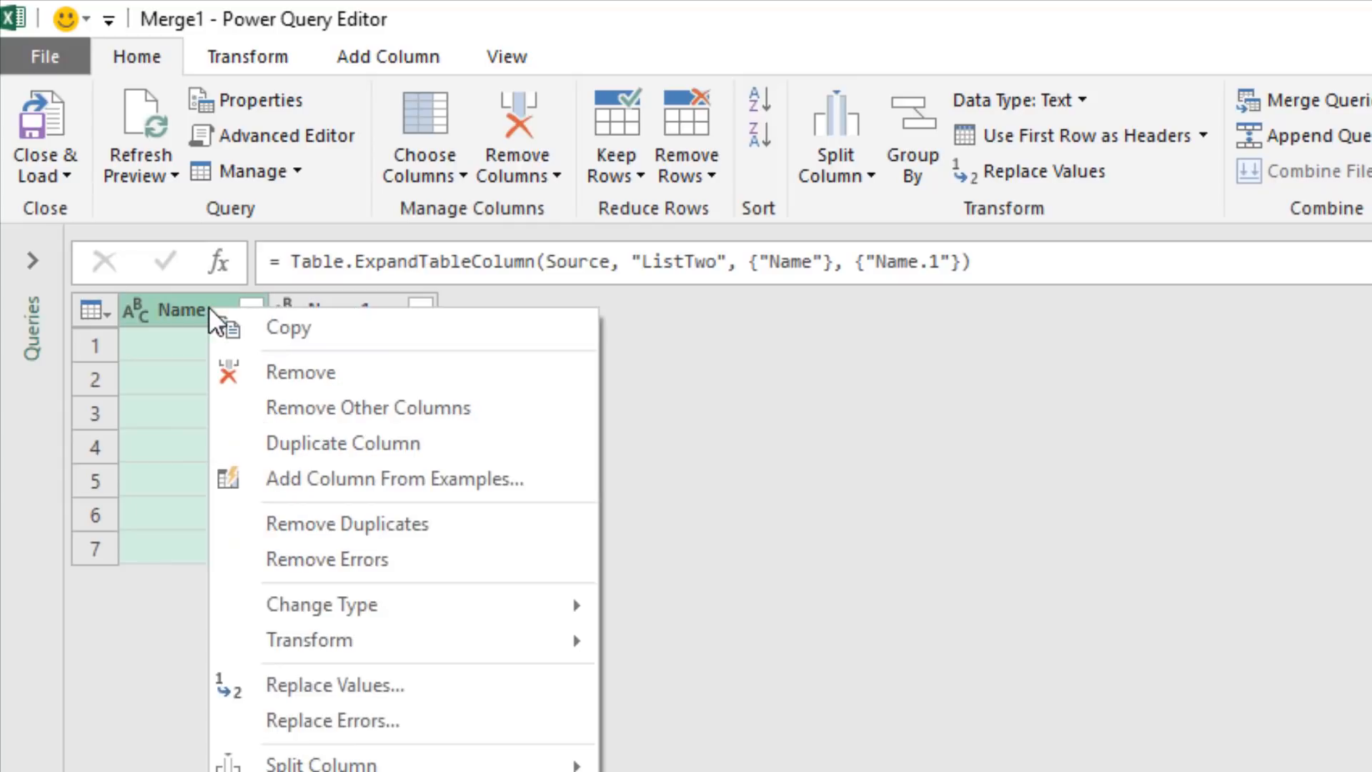
click(255, 379)
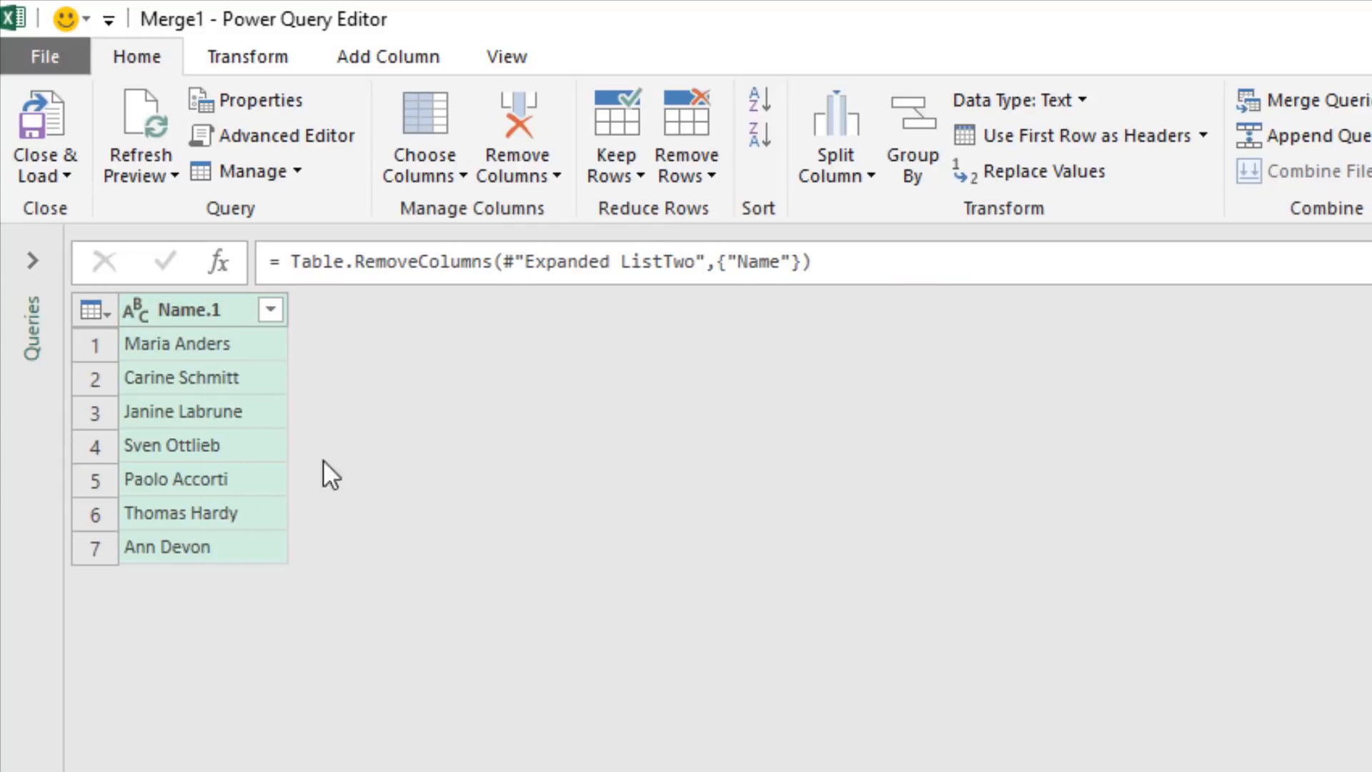